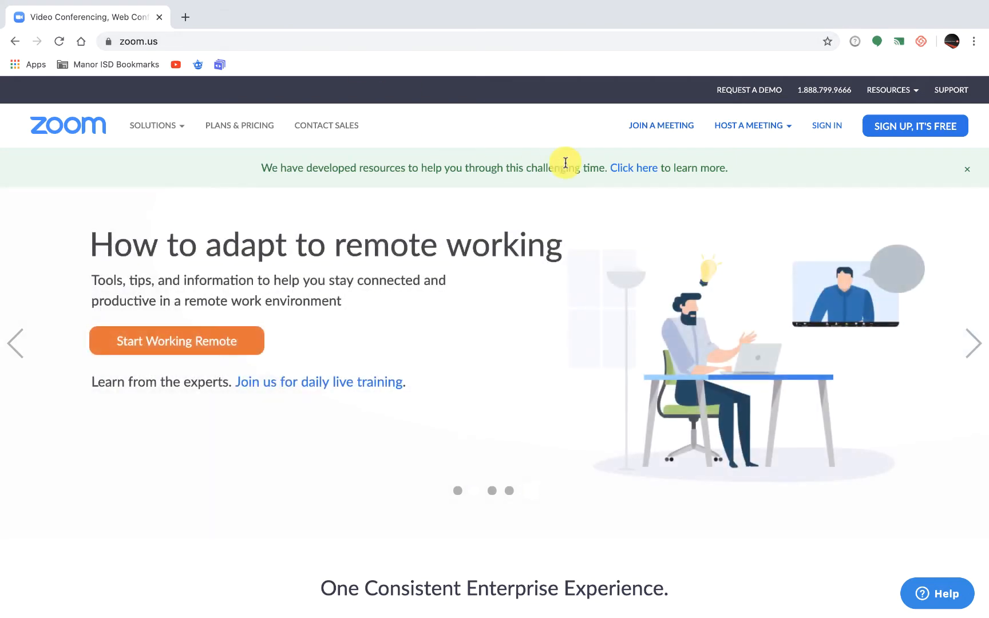
Sign in to the Zoom account with Google
left_click(822, 127)
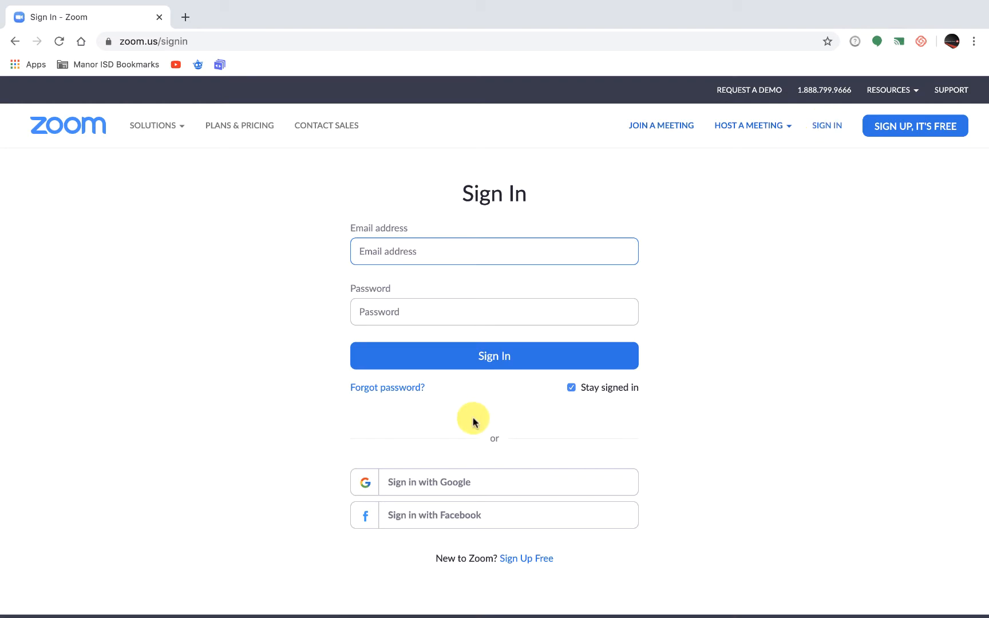
scroll(472, 420, "down", 3)
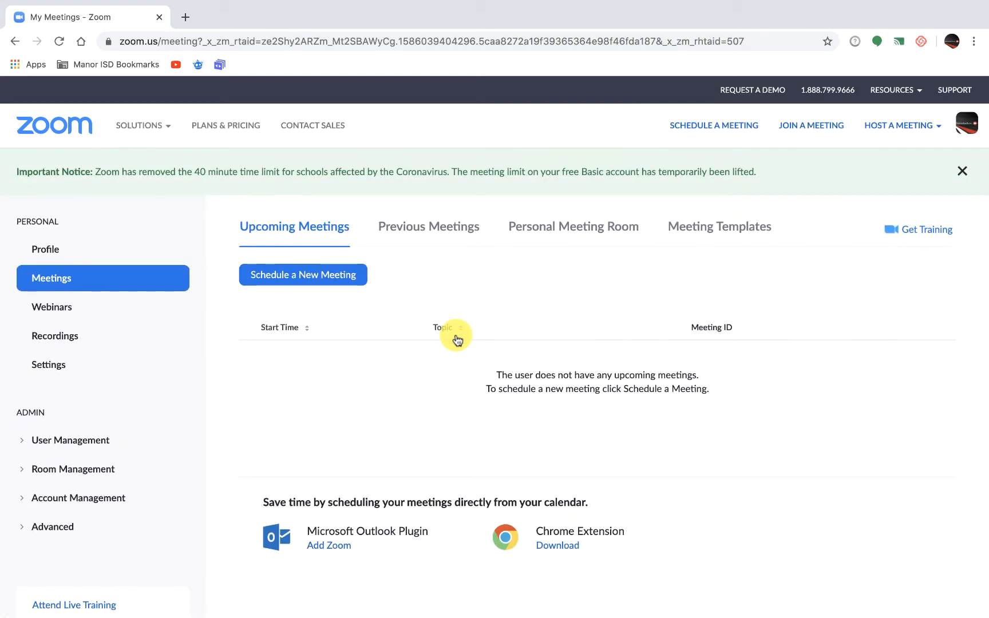
scroll(453, 335, "down", 1)
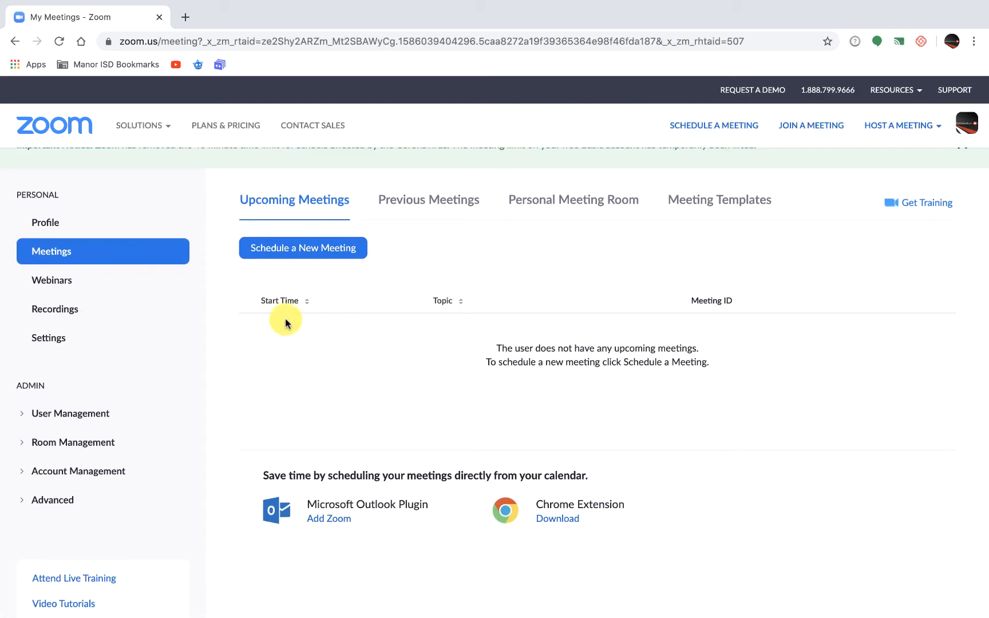
scroll(284, 322, "up", 1)
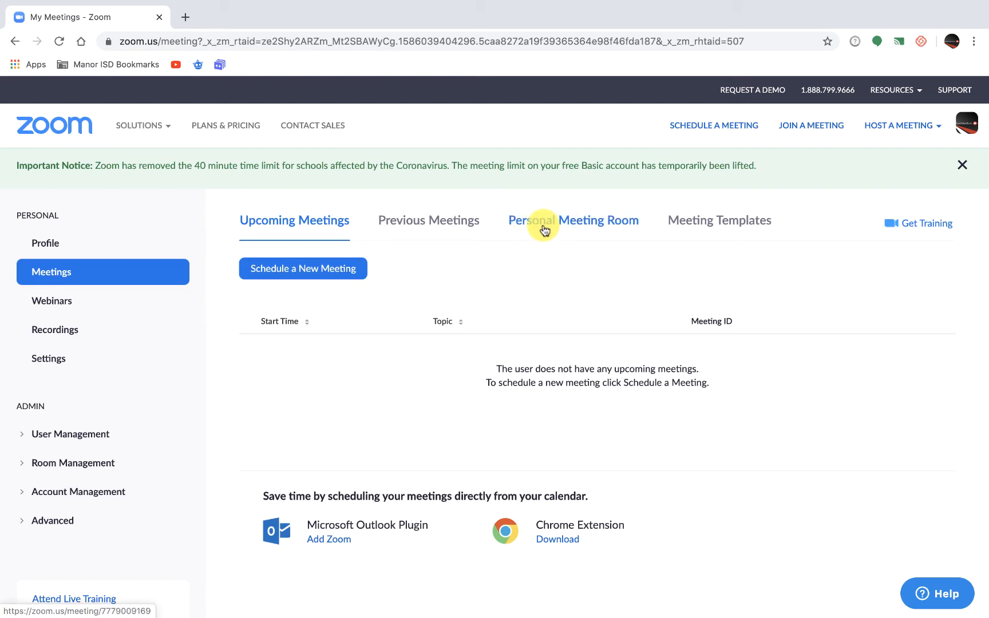
Start scheduling a new meeting with the topic "2nd Grade Office Hours" and set its start time to 10:00 AM
left_click(311, 273)
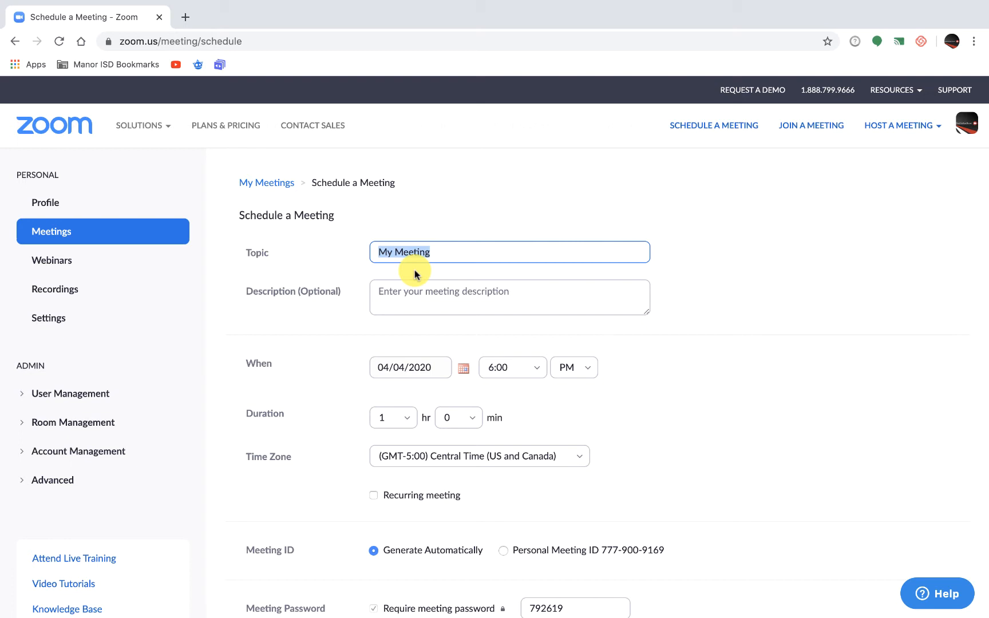
type("2nd Grade Office Hours")
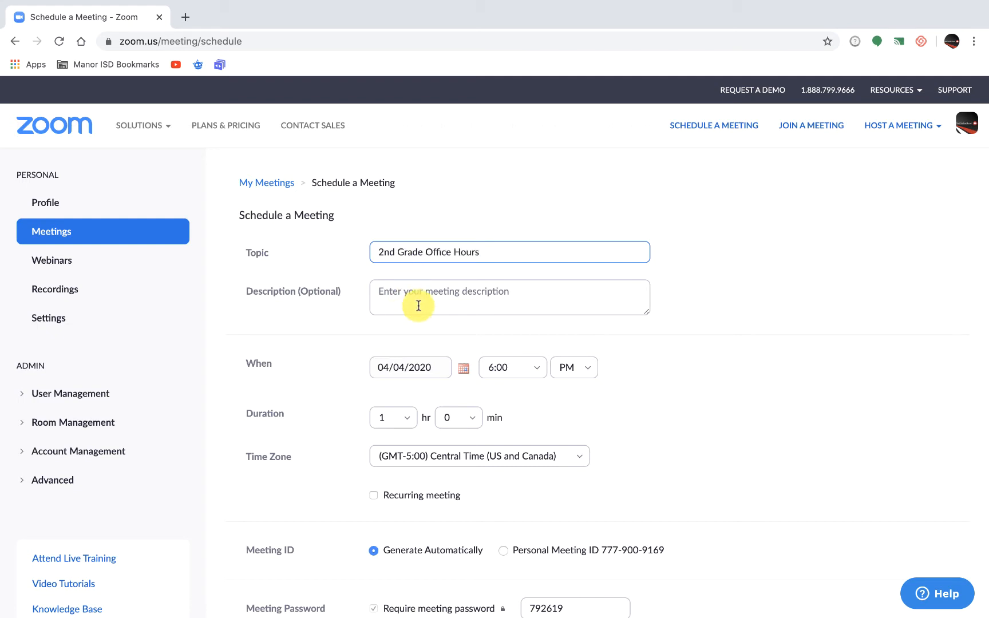
scroll(421, 302, "down", 3)
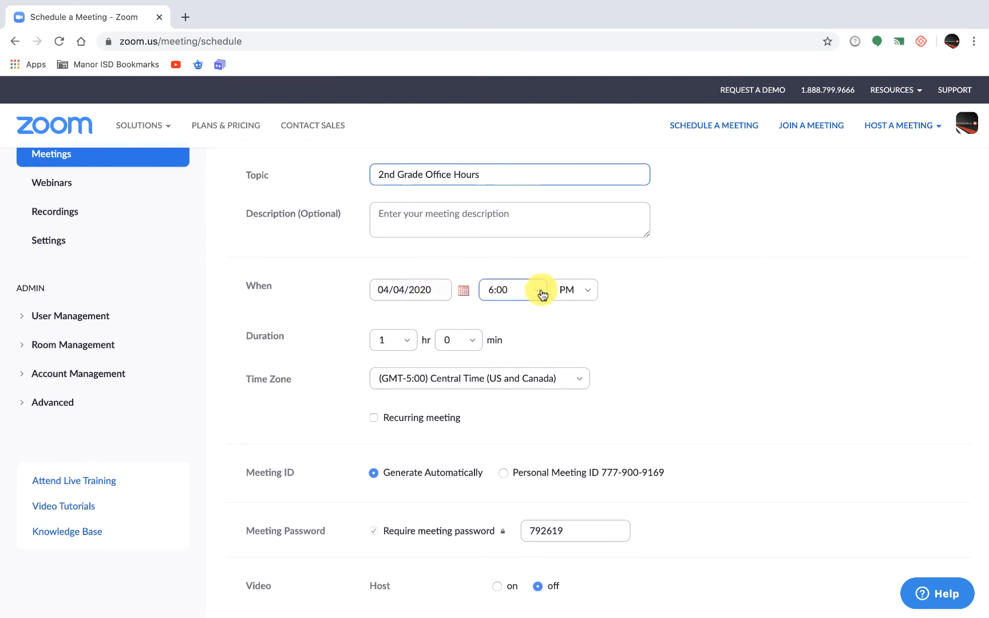
left_click(589, 295)
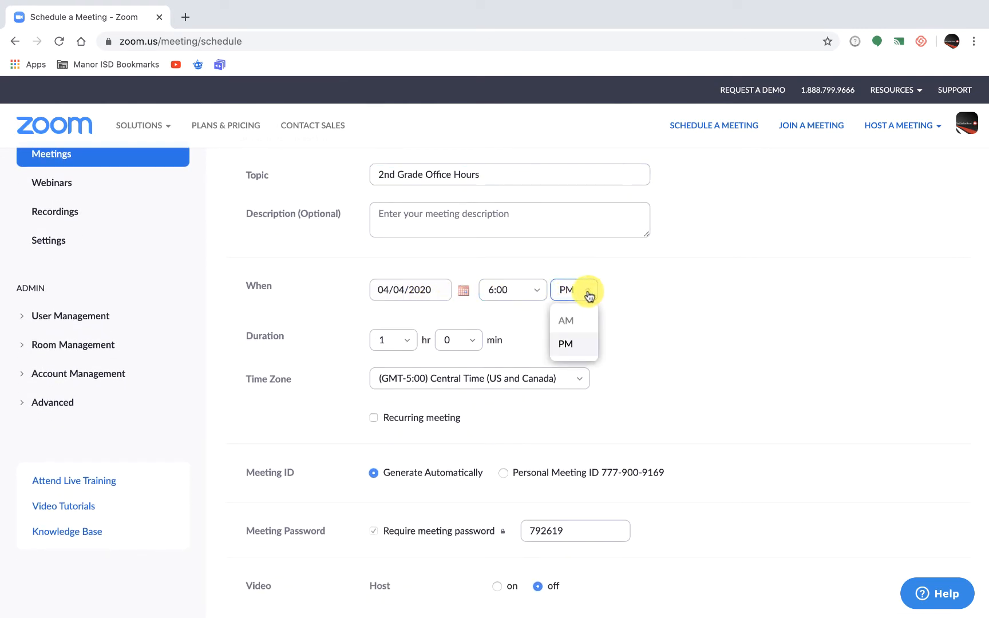
left_click(580, 322)
left_click(536, 290)
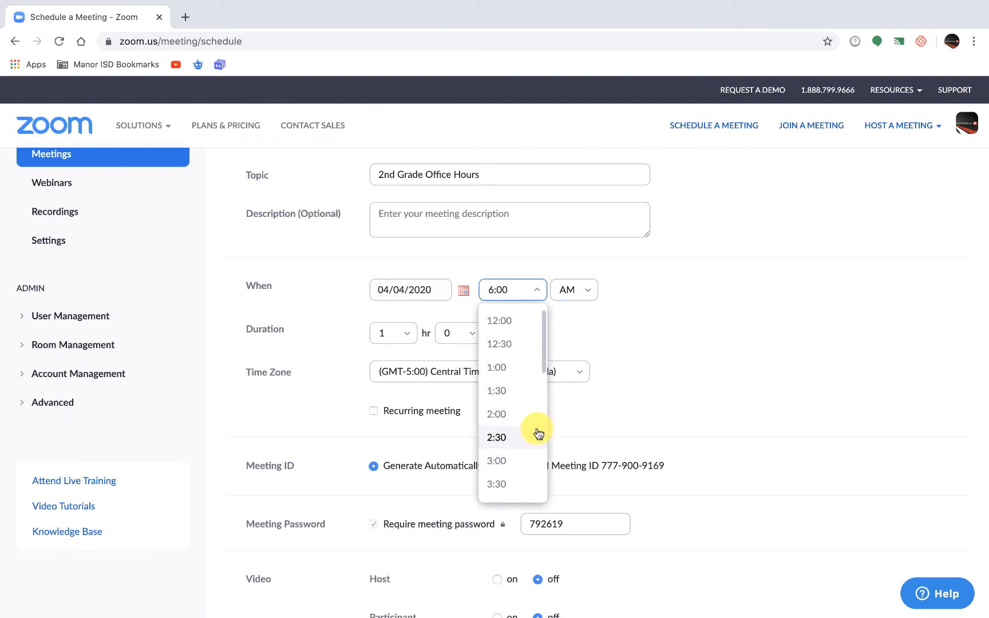
scroll(537, 432, "down", 3)
scroll(538, 433, "down", 4)
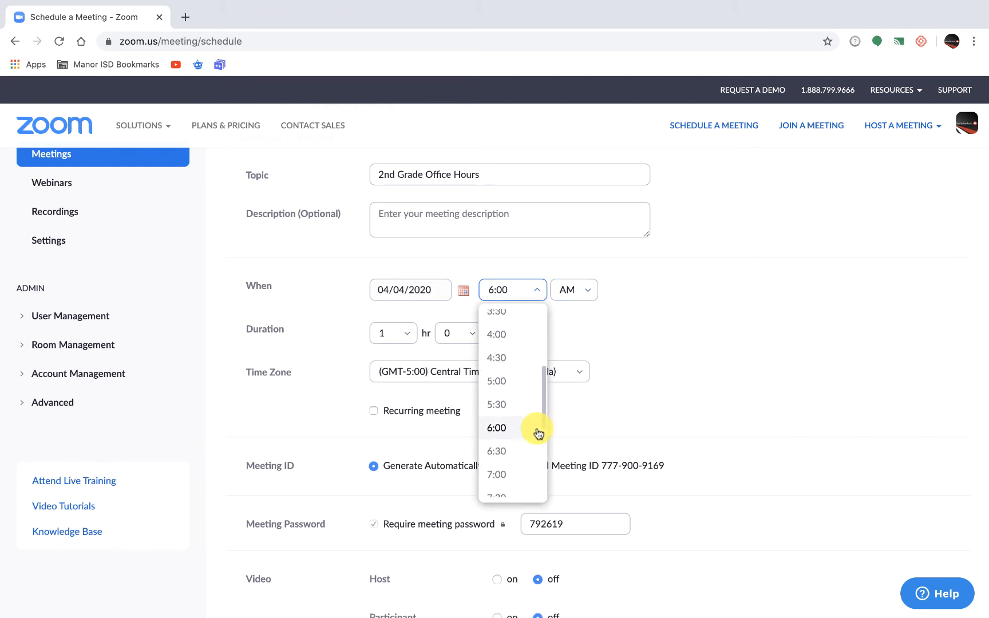
scroll(537, 433, "down", 1)
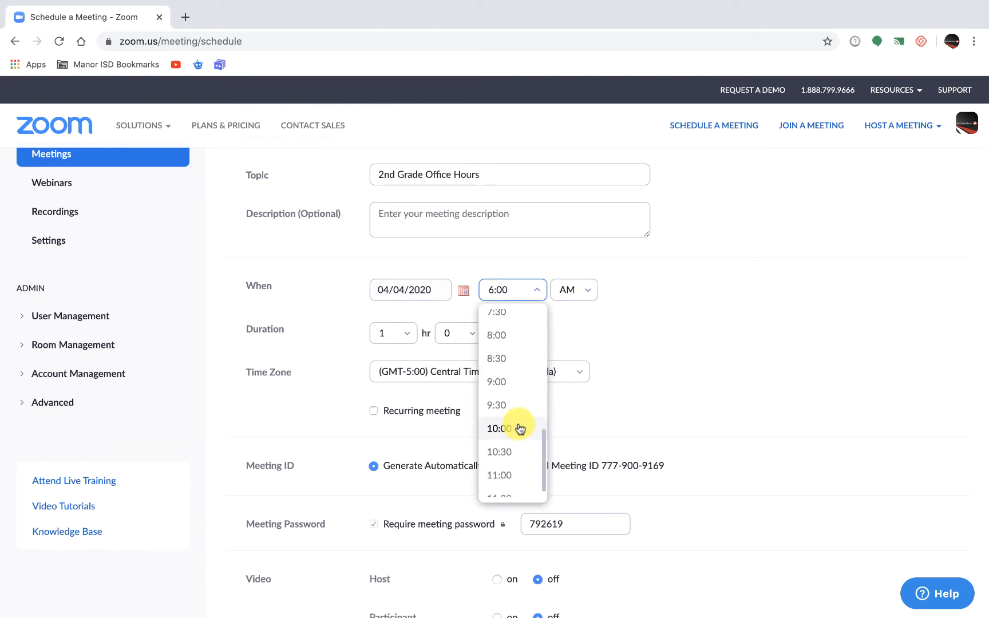
left_click(514, 430)
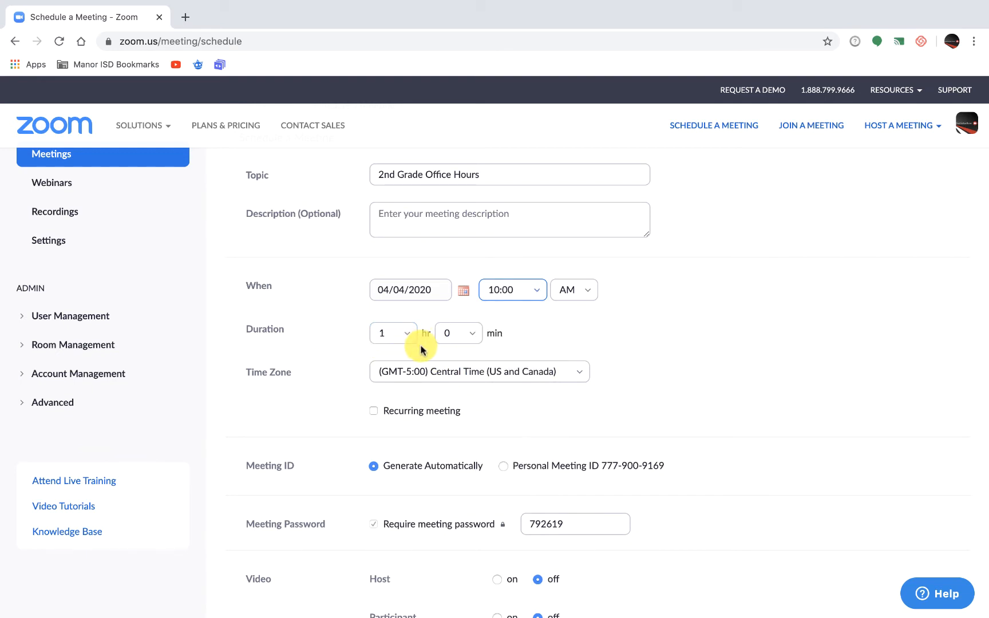
Make the meeting recurring and set its recurrence to Weekly
scroll(533, 358, "down", 1)
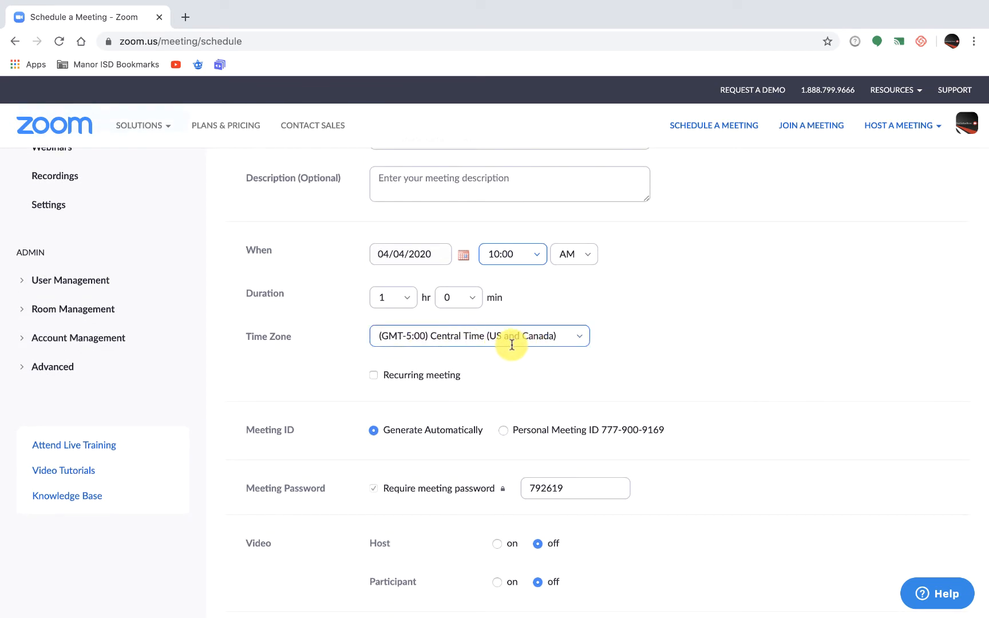
left_click(582, 338)
left_click(581, 339)
scroll(589, 358, "down", 1)
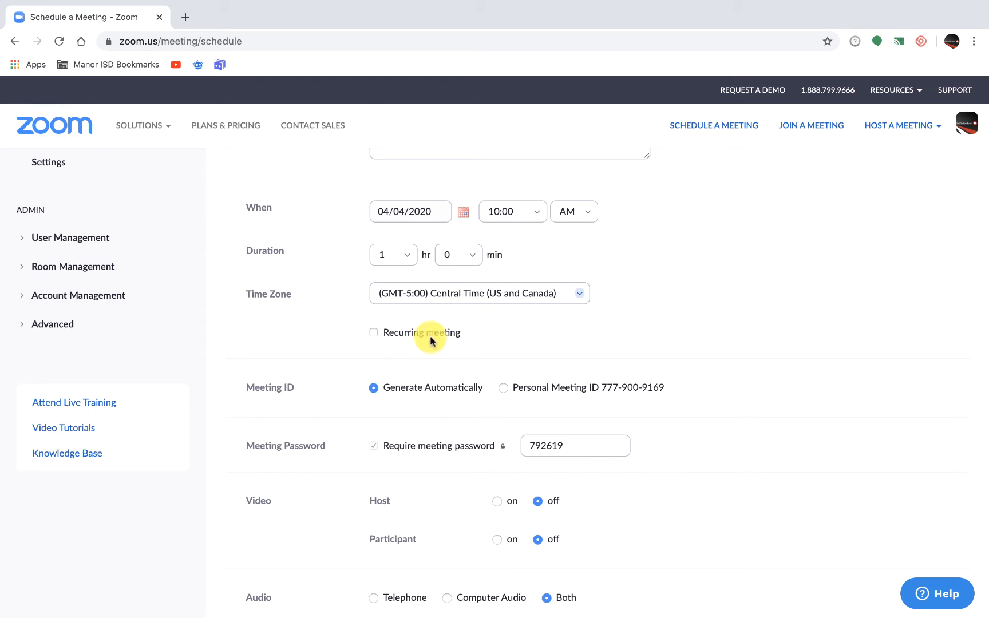
left_click(372, 333)
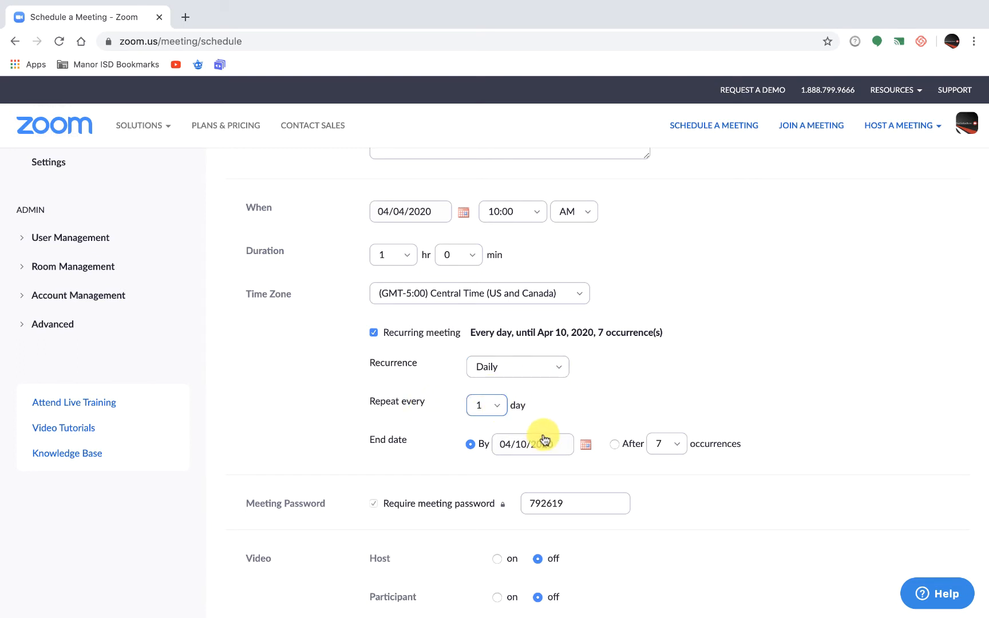
left_click(549, 369)
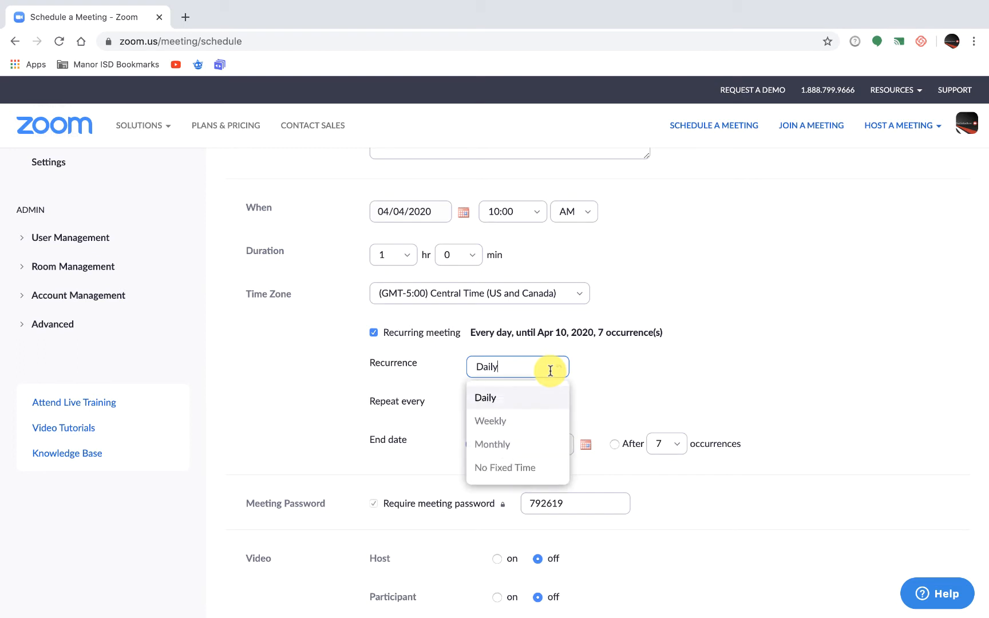
left_click(536, 414)
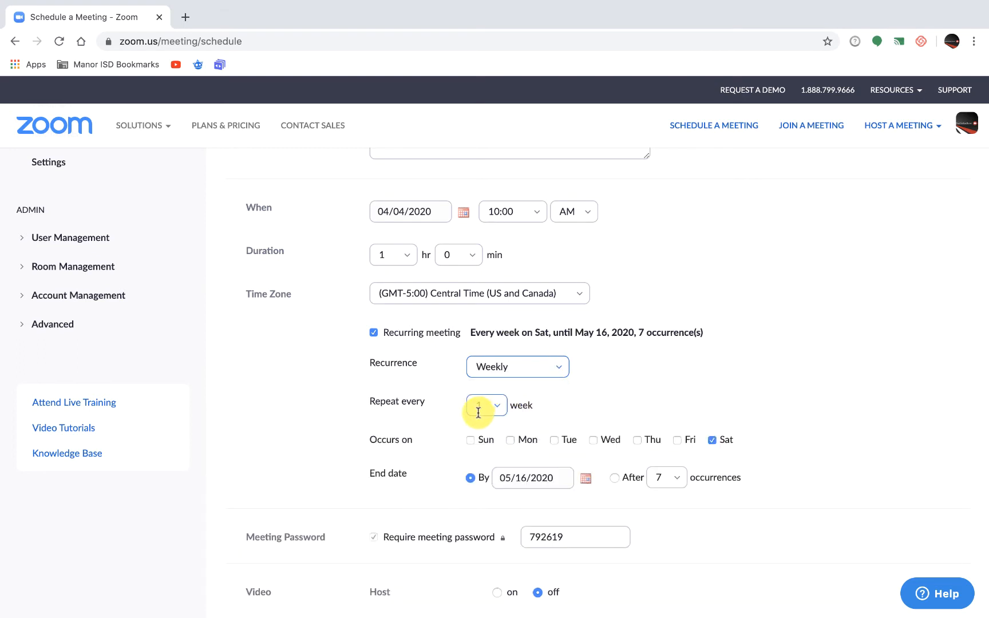
Cancel the new meeting form without saving and sign out of the account
scroll(519, 416, "down", 2)
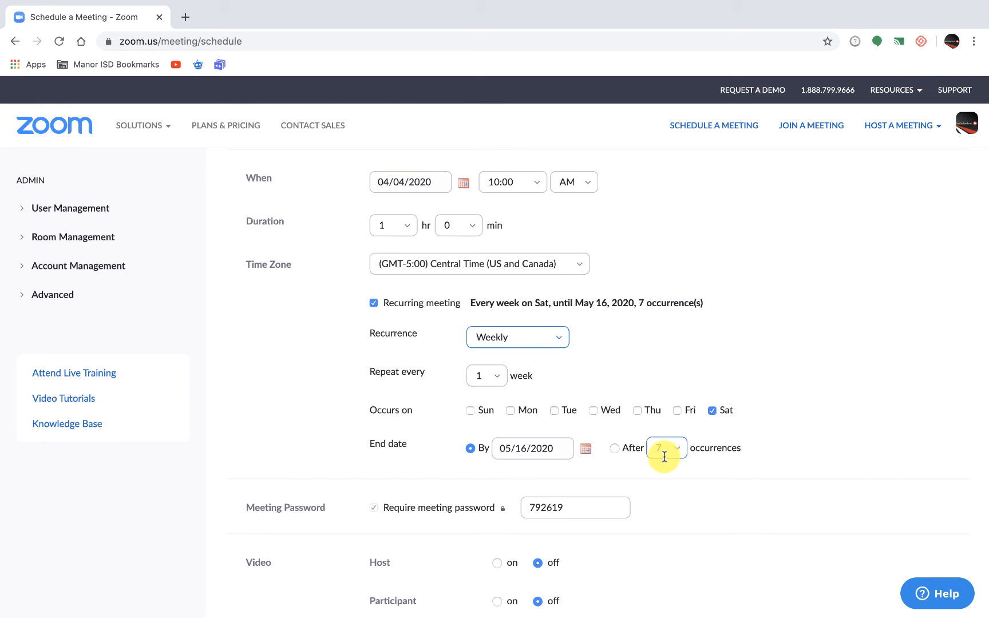
scroll(662, 454, "down", 15)
left_click(440, 302)
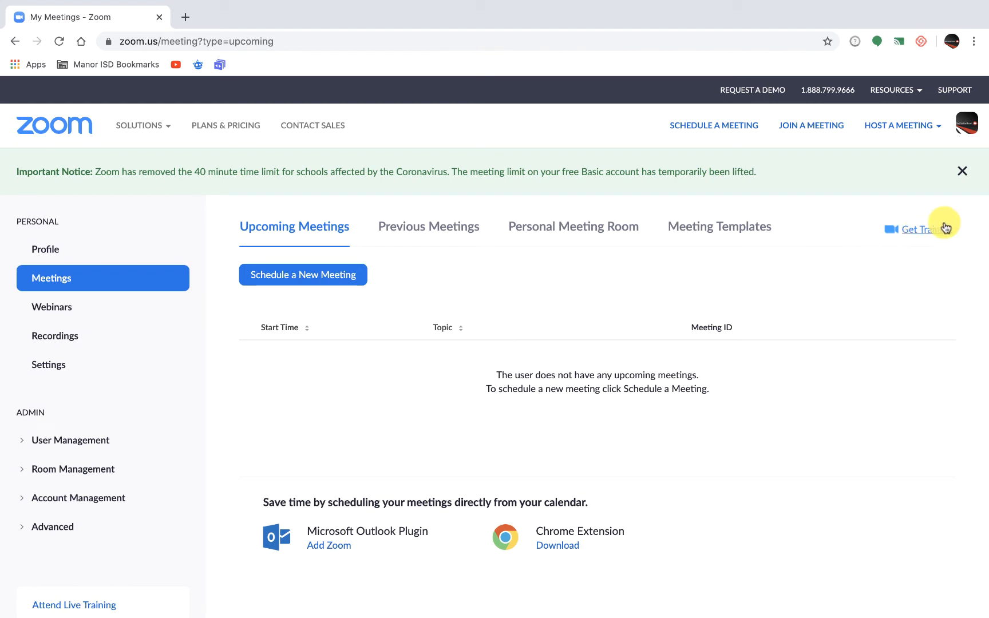
left_click(970, 121)
left_click(891, 215)
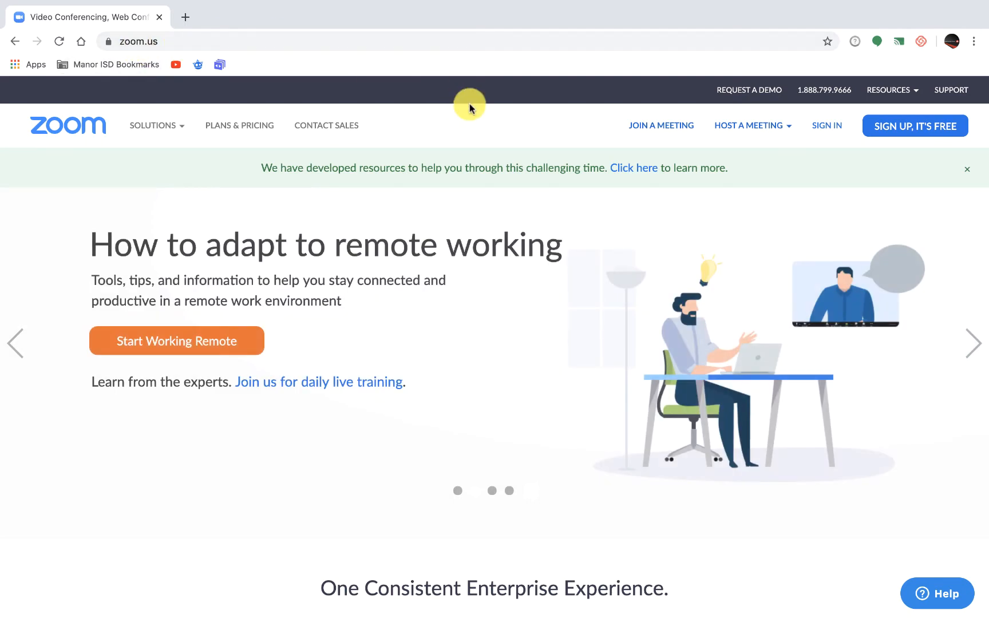
Go to the sign-in page and sign in to the account with Google
left_click(825, 129)
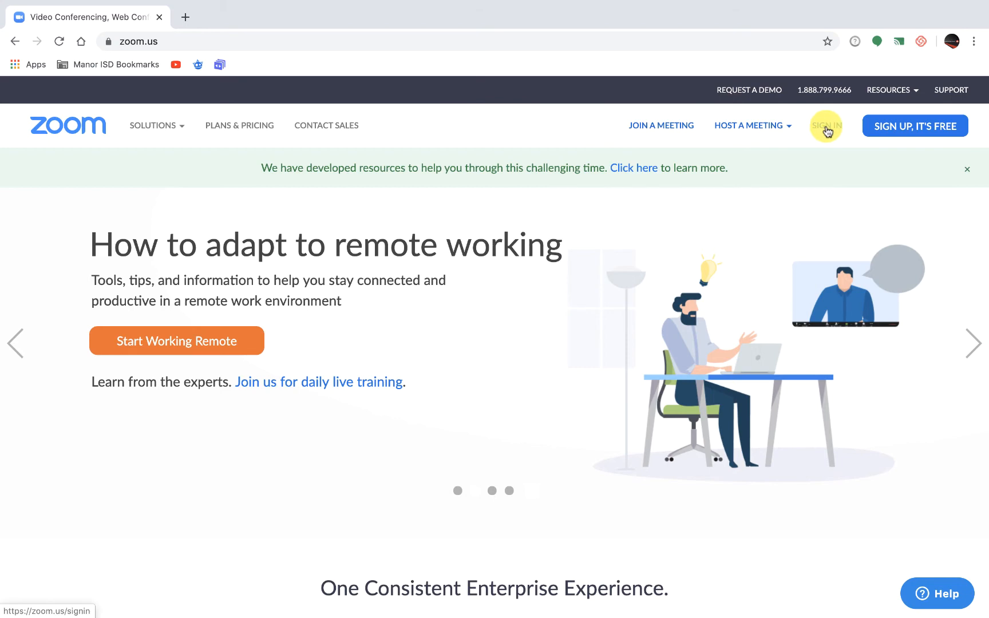
scroll(705, 300, "down", 5)
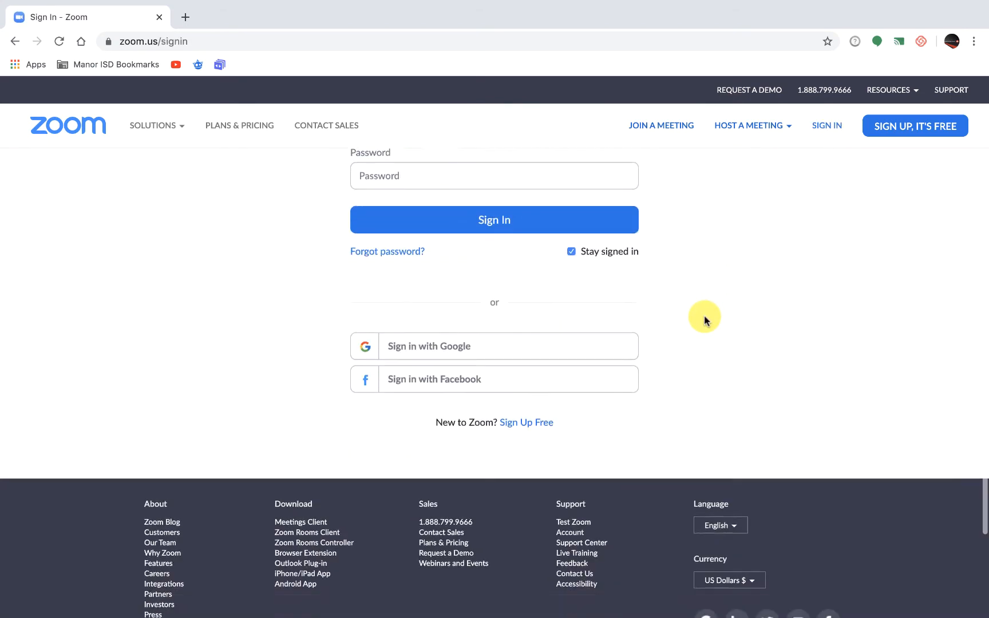
left_click(528, 347)
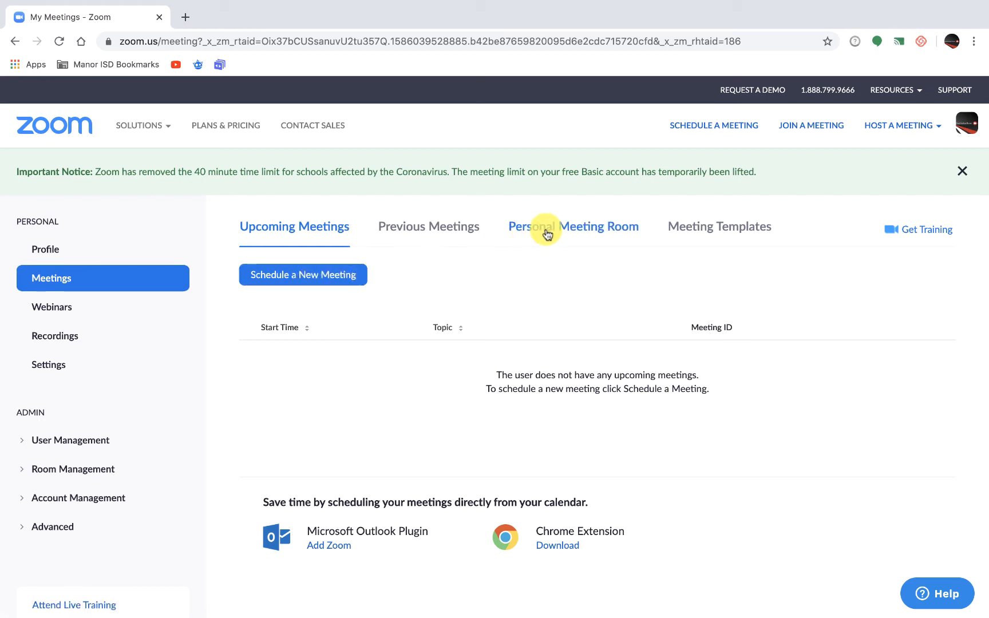
Start scheduling a new meeting and set its topic to "6th Period Math"
left_click(309, 278)
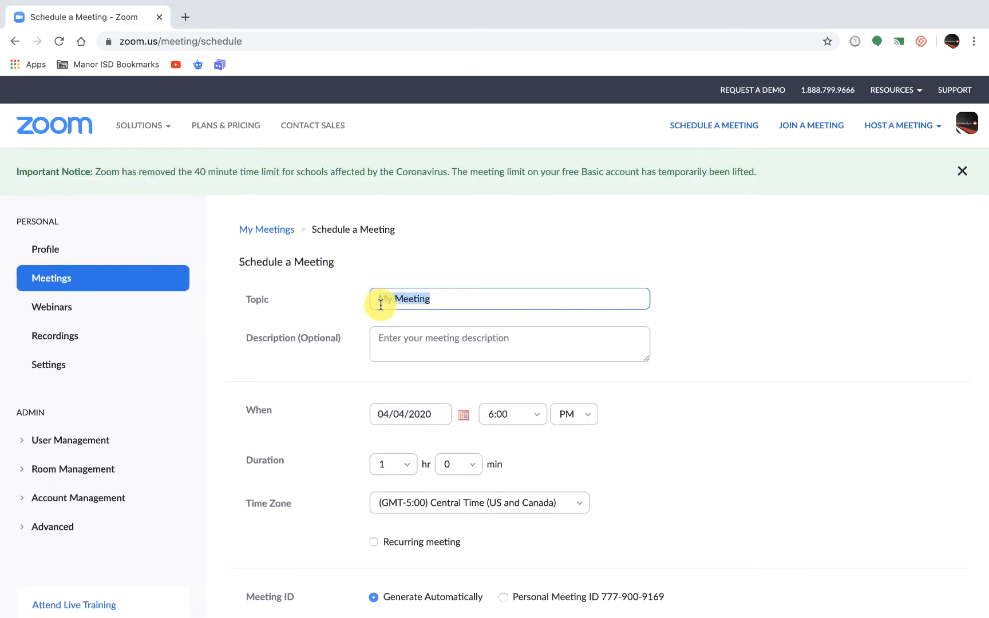
scroll(360, 304, "down", 1)
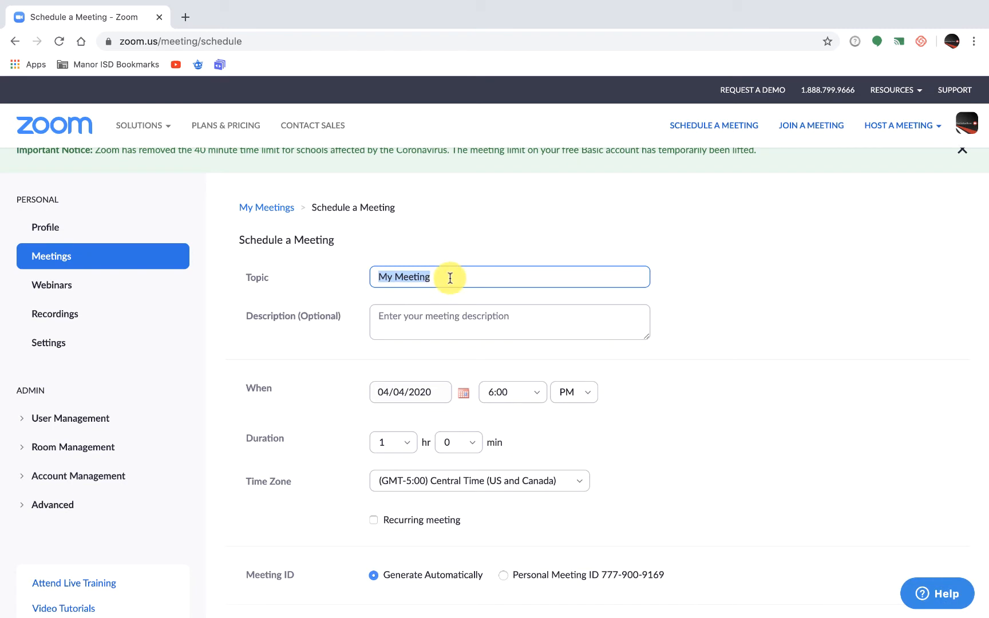
type("6th Period Math")
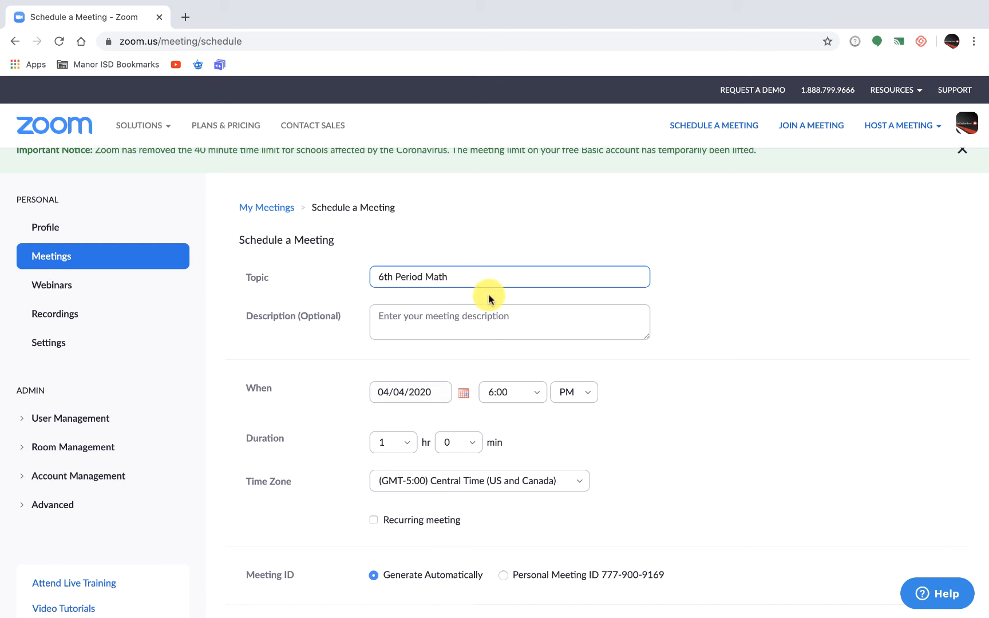
Set the meeting's start time to 9:30 AM
scroll(480, 326, "down", 1)
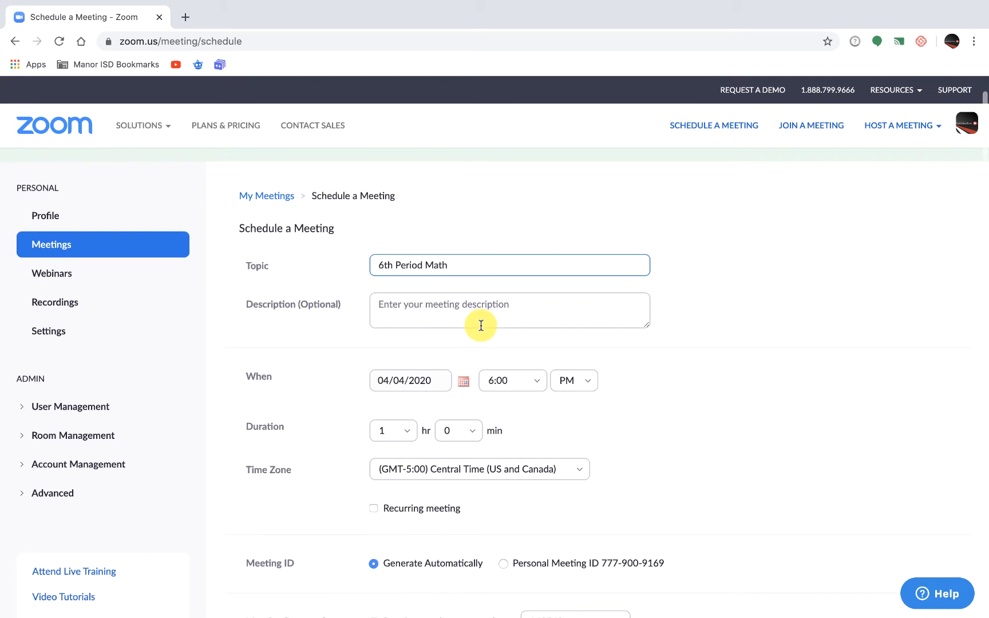
scroll(481, 326, "down", 3)
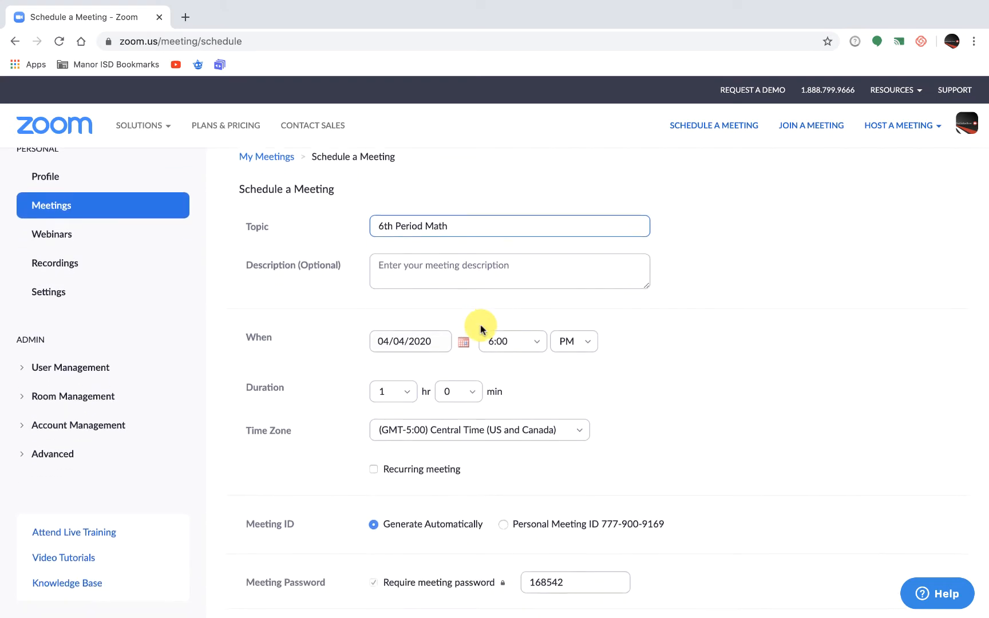
scroll(462, 267, "down", 2)
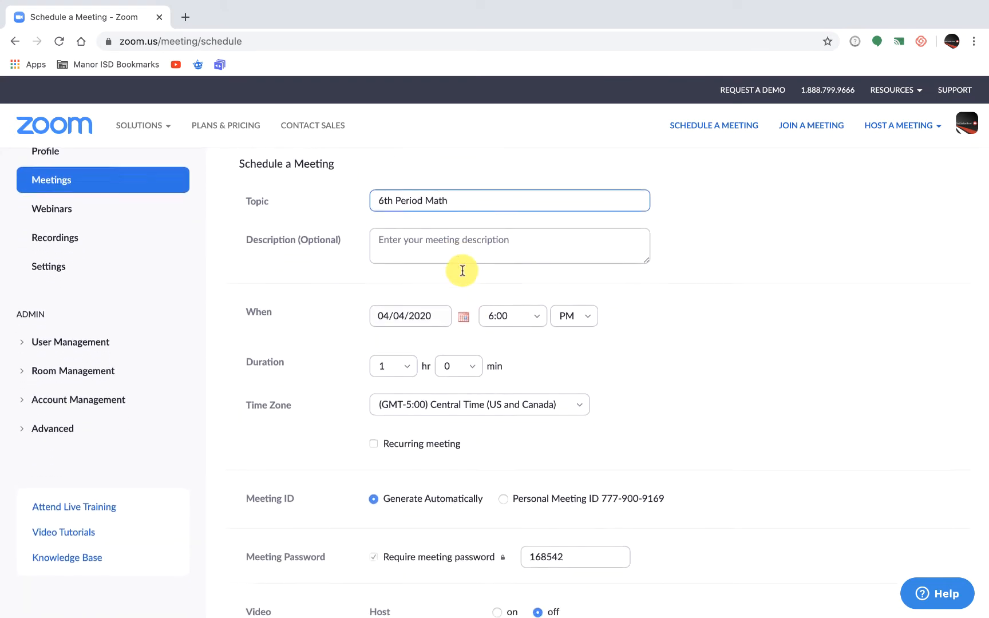
left_click(591, 290)
left_click(578, 322)
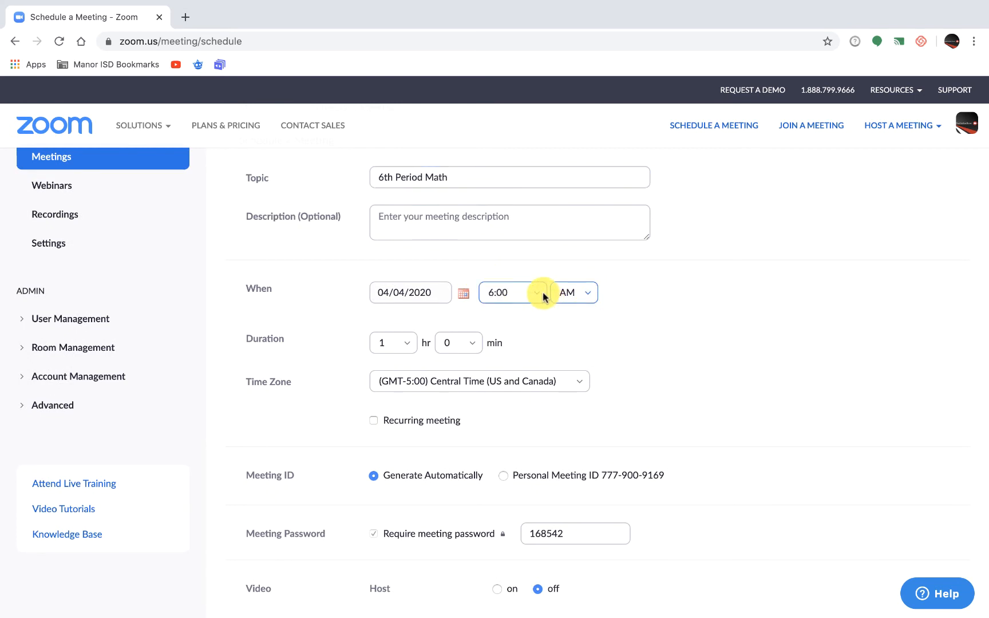
left_click(539, 294)
scroll(506, 391, "down", 5)
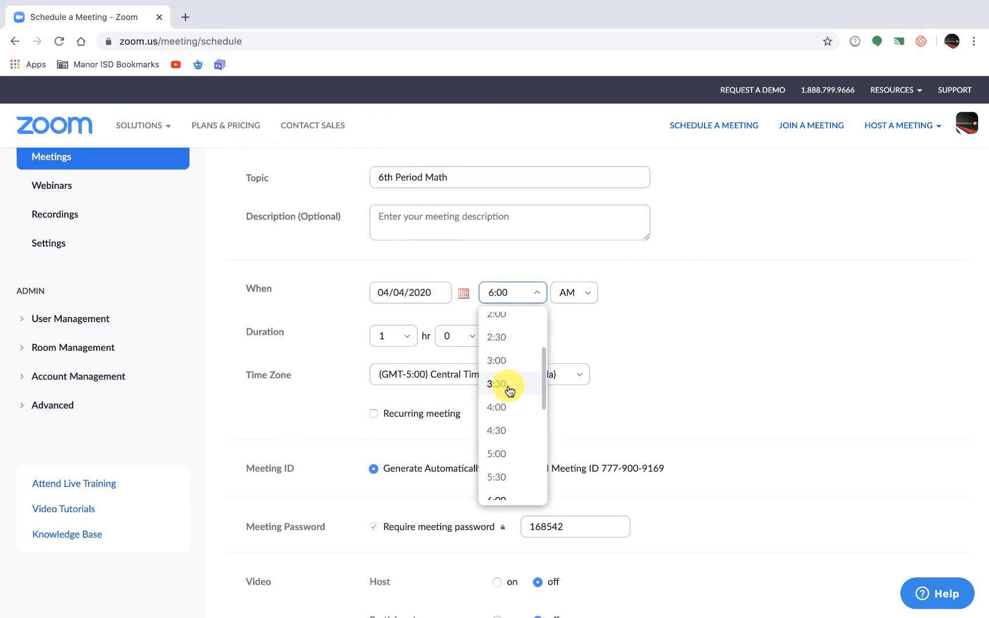
scroll(508, 391, "down", 4)
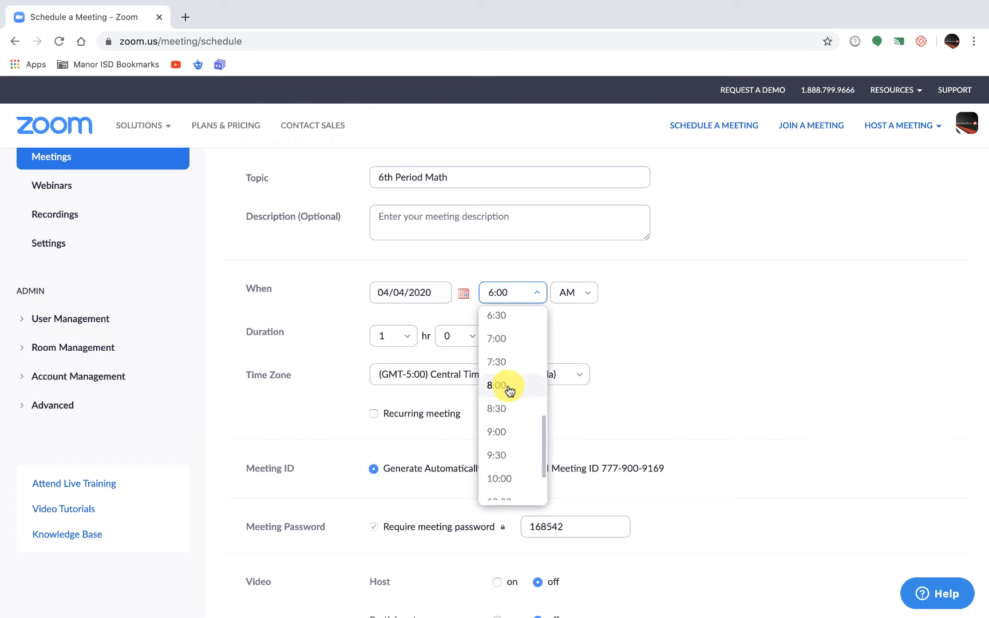
left_click(501, 423)
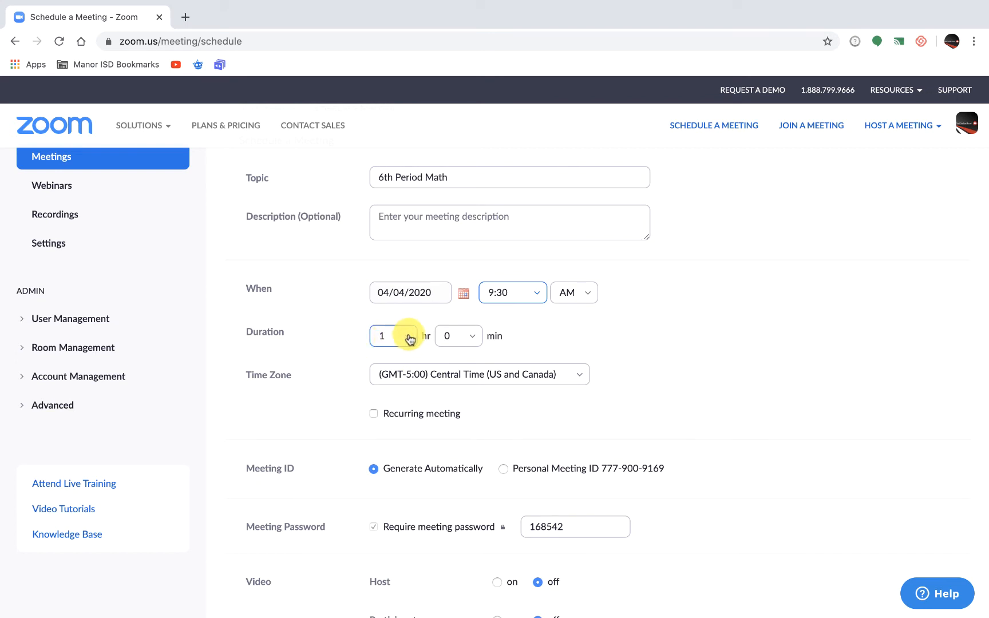
View the minute choices available for the meeting's duration and close the list without picking a new one
scroll(409, 340, "down", 1)
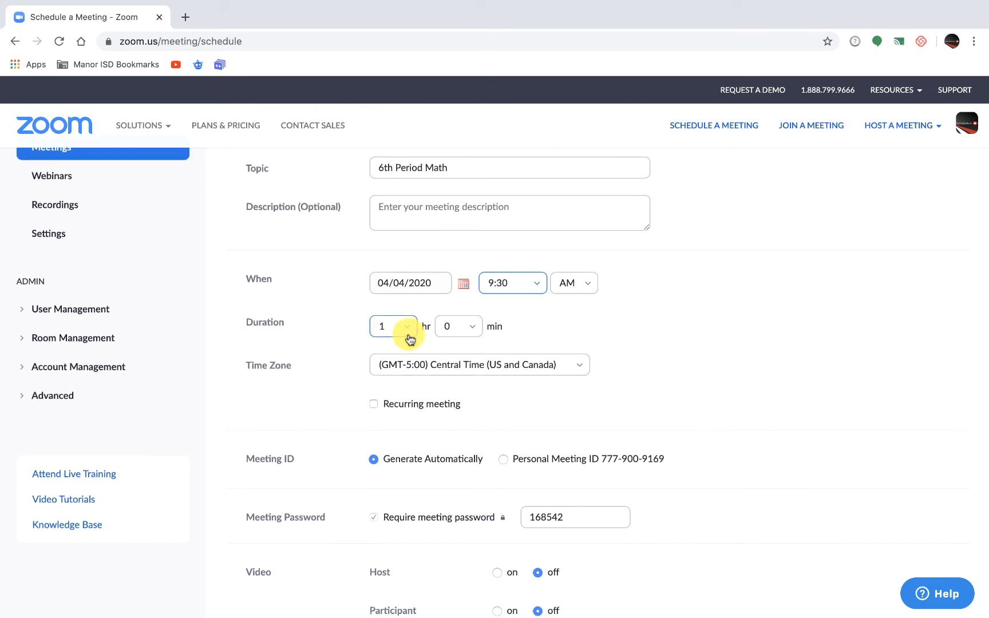
left_click(474, 331)
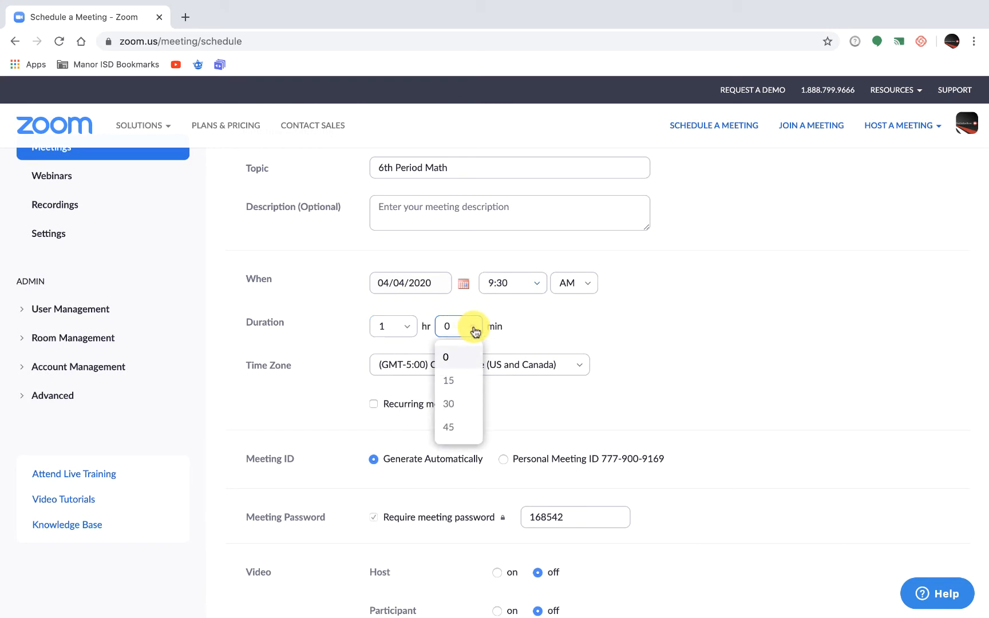
left_click(474, 332)
Make the meeting recurring and set its recurrence to Weekly
scroll(474, 332, "down", 3)
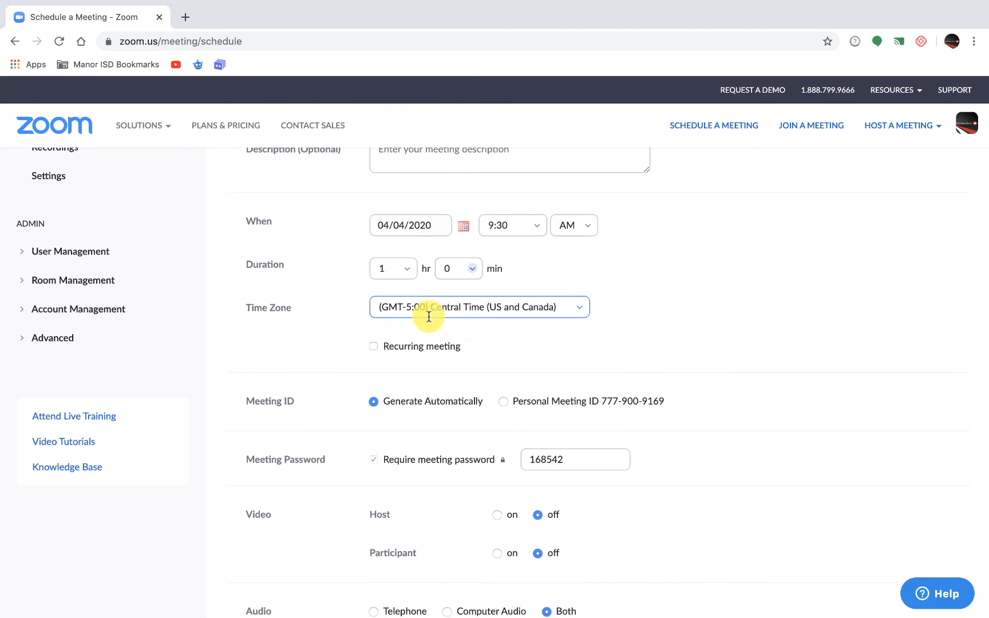
scroll(472, 331, "down", 1)
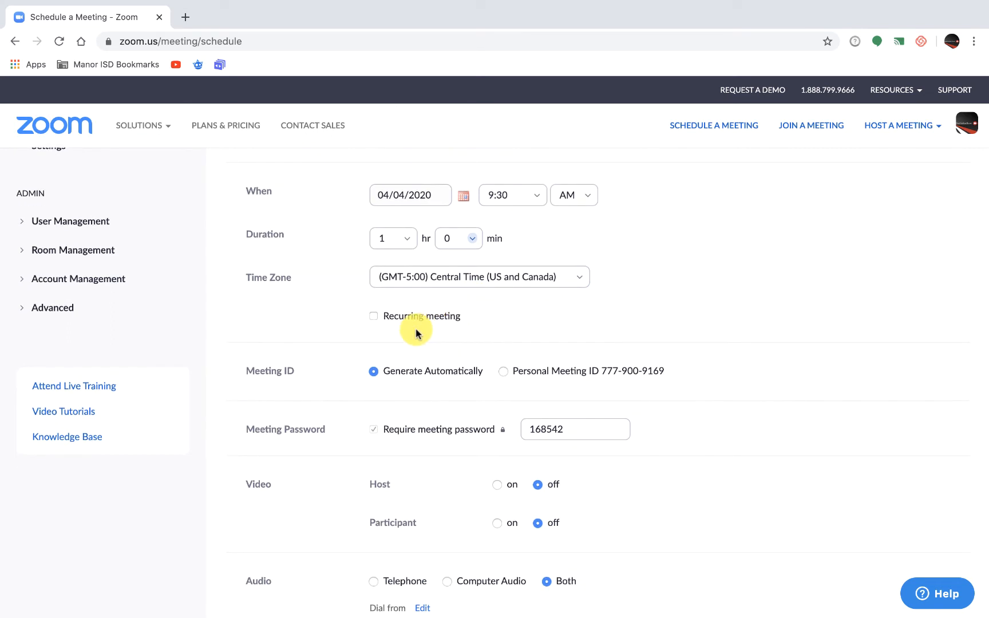
scroll(398, 328, "down", 1)
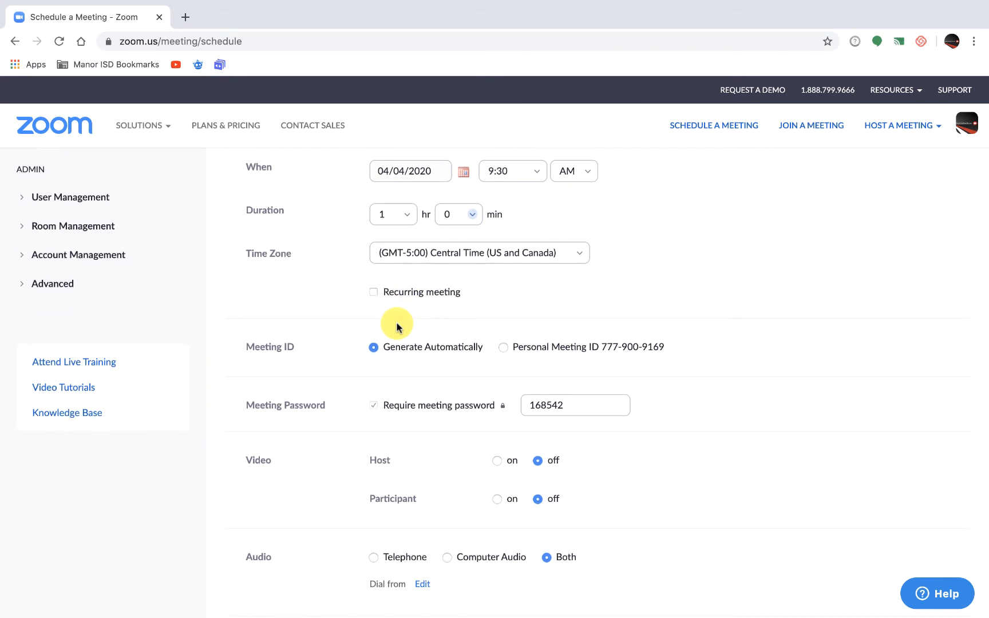
scroll(441, 314, "down", 1)
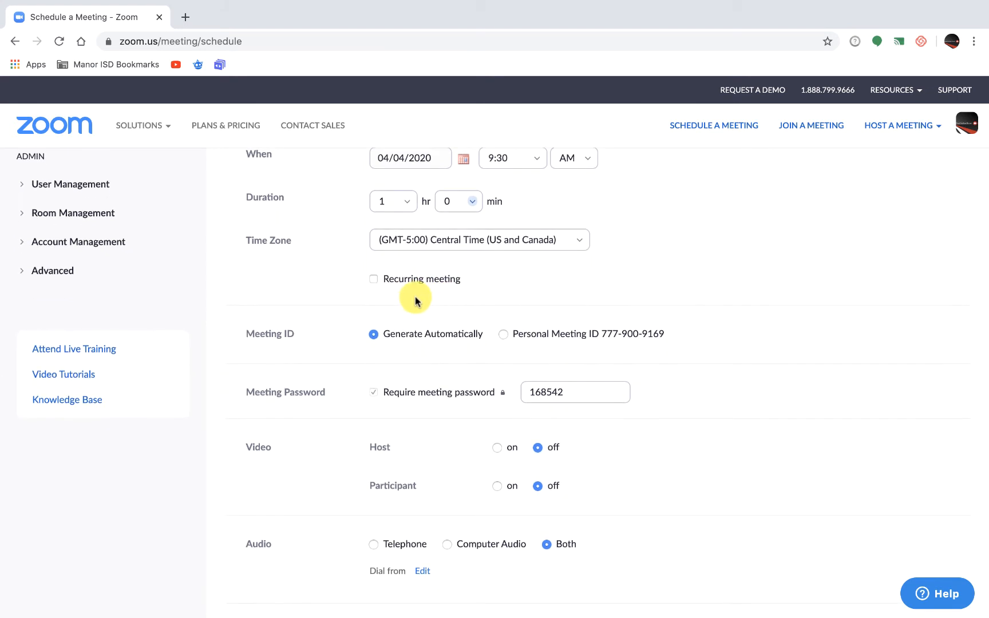
left_click(372, 279)
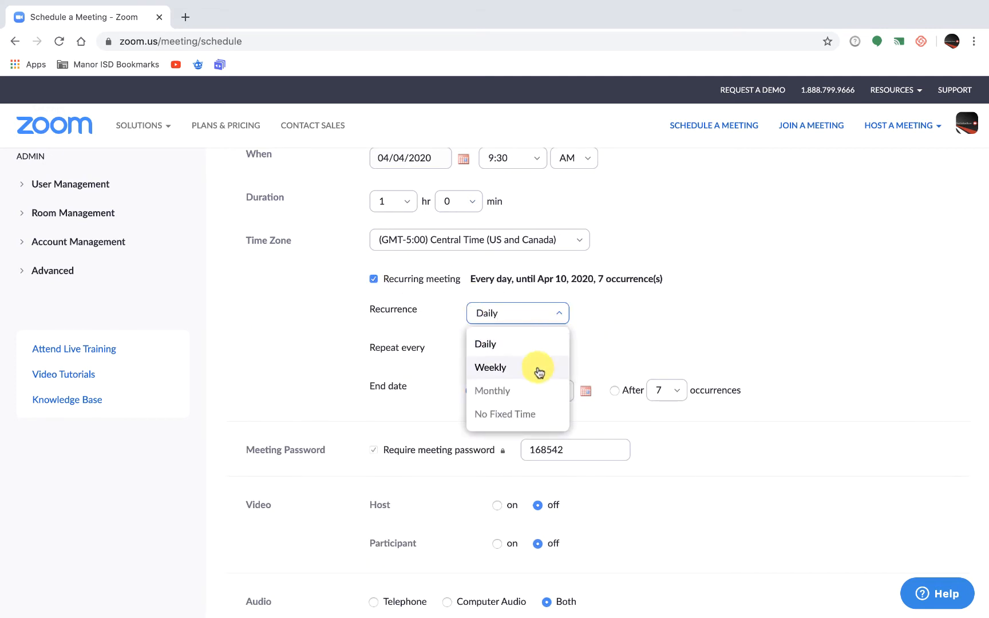
left_click(538, 370)
Set the weekly recurrence to occur on Mon, Wed and Fri, and deselect Sat
scroll(539, 371, "down", 2)
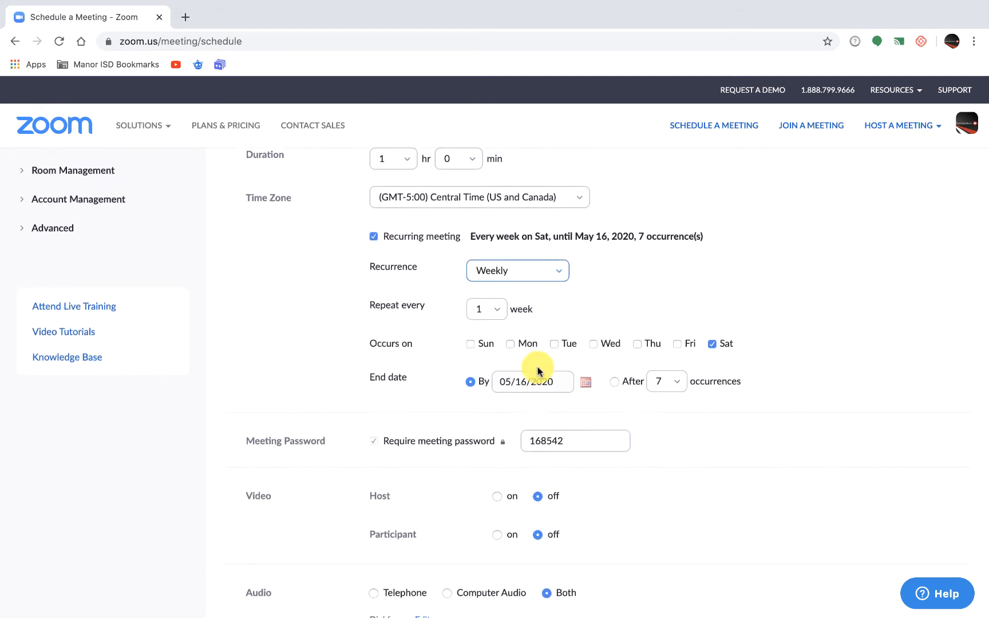
left_click(507, 337)
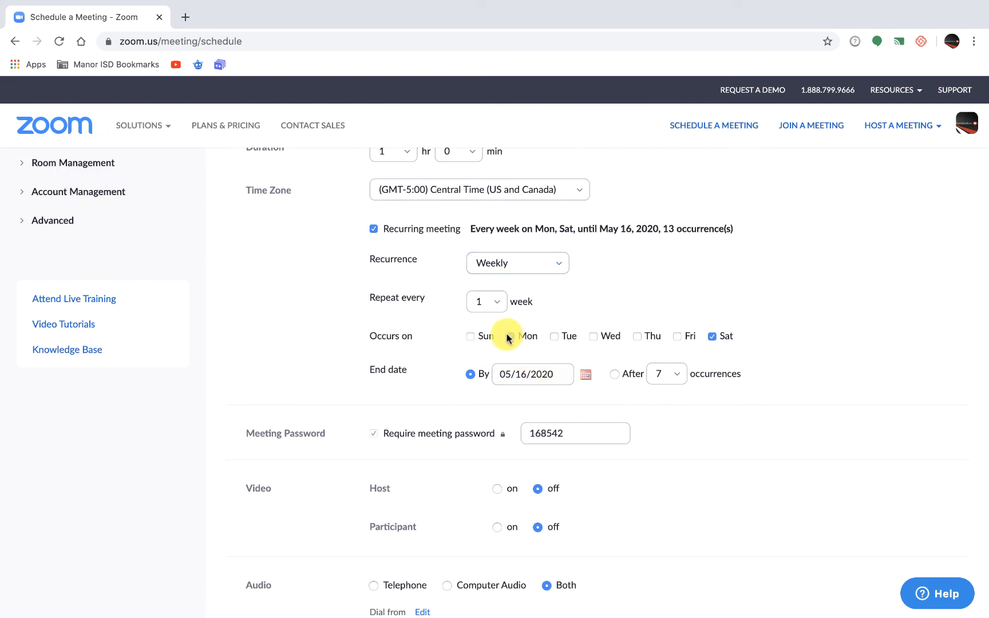
left_click(595, 334)
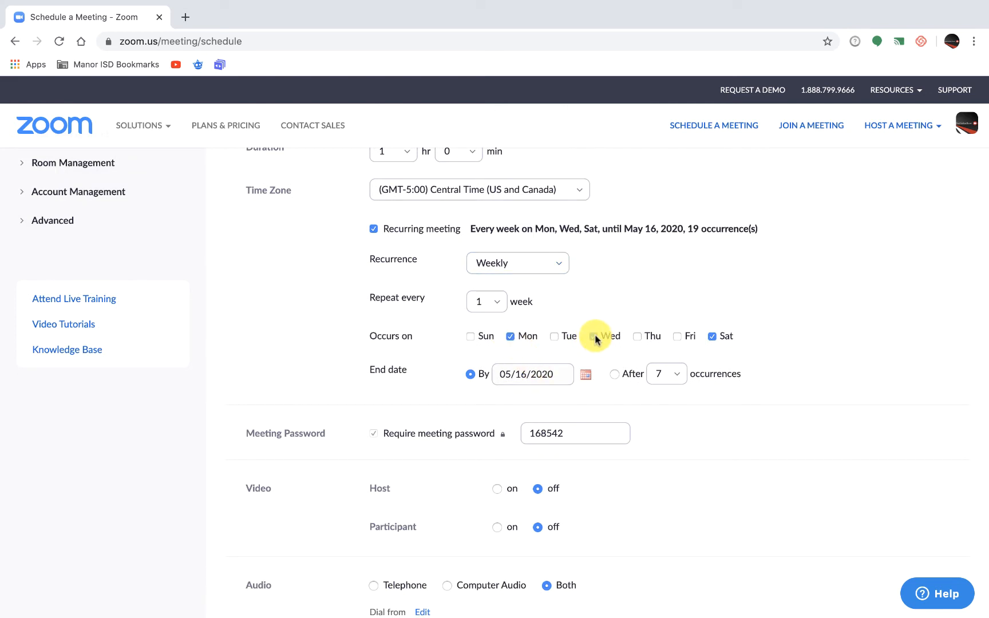
left_click(678, 337)
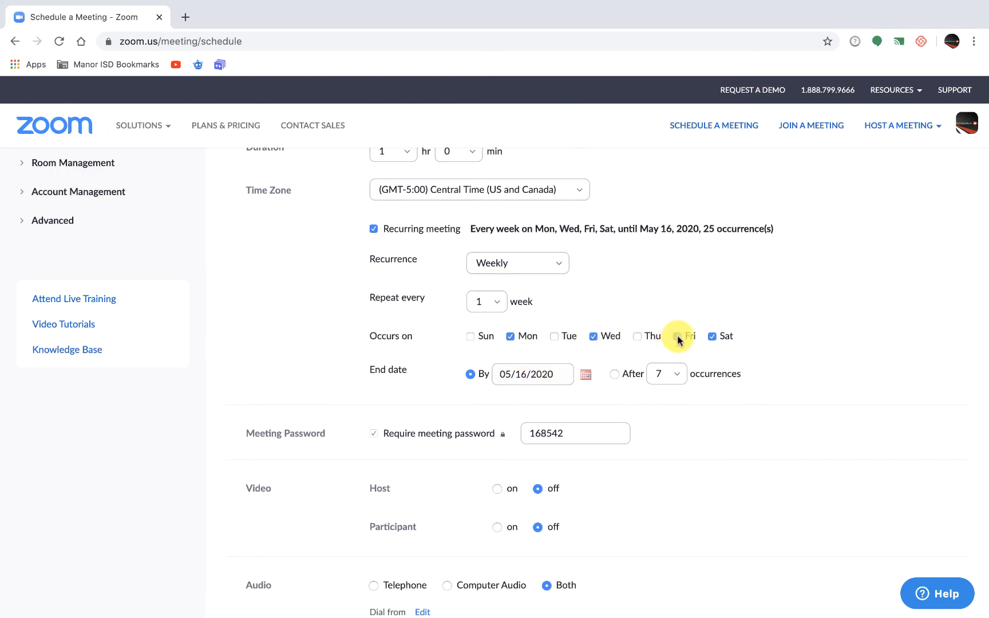
left_click(711, 337)
Set the recurring meeting's end date to 06/30/2020
scroll(575, 303, "down", 1)
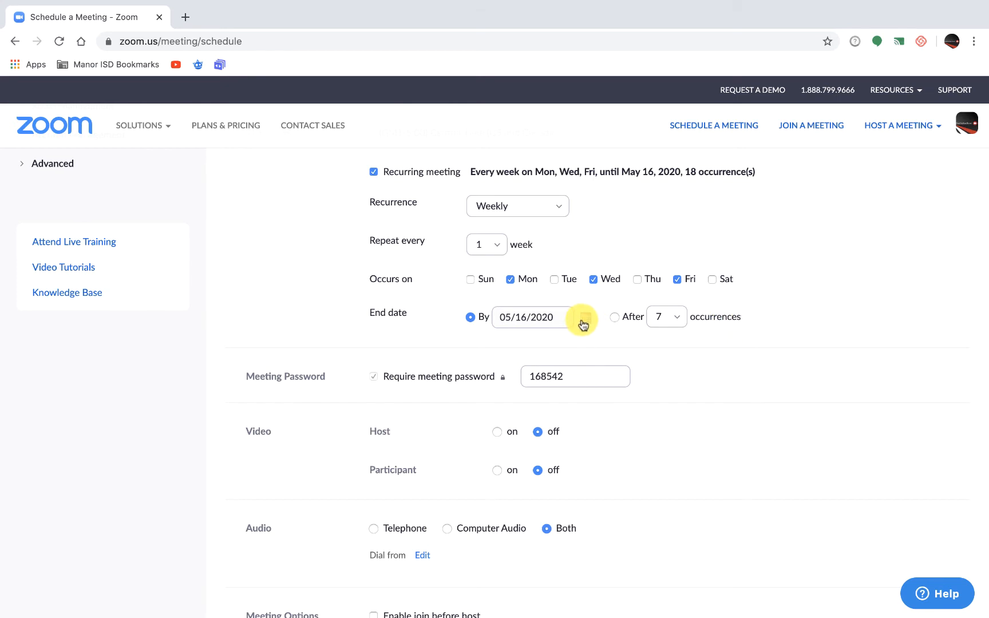
left_click(586, 320)
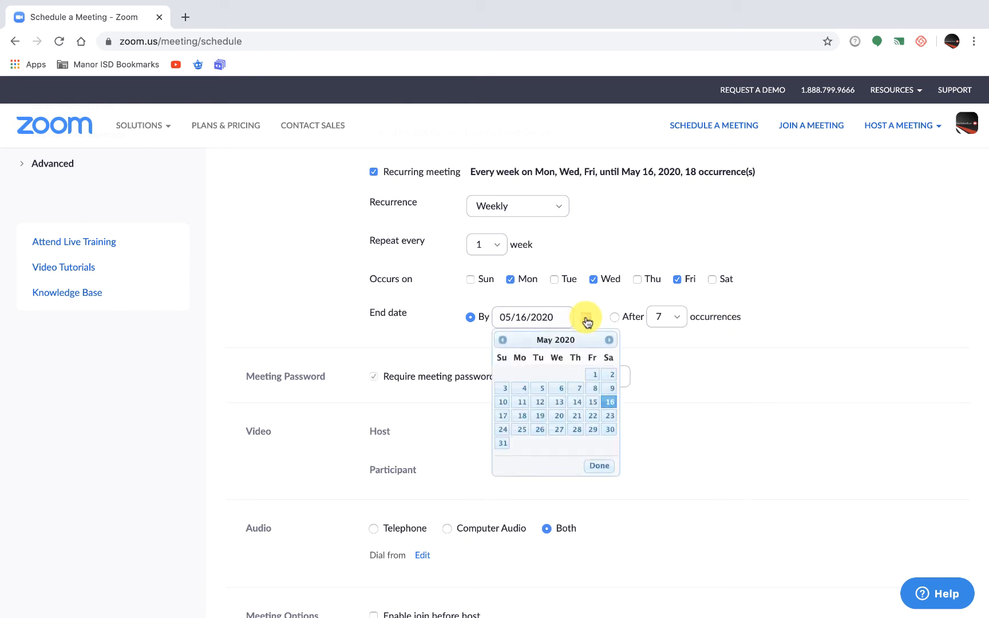
left_click(610, 341)
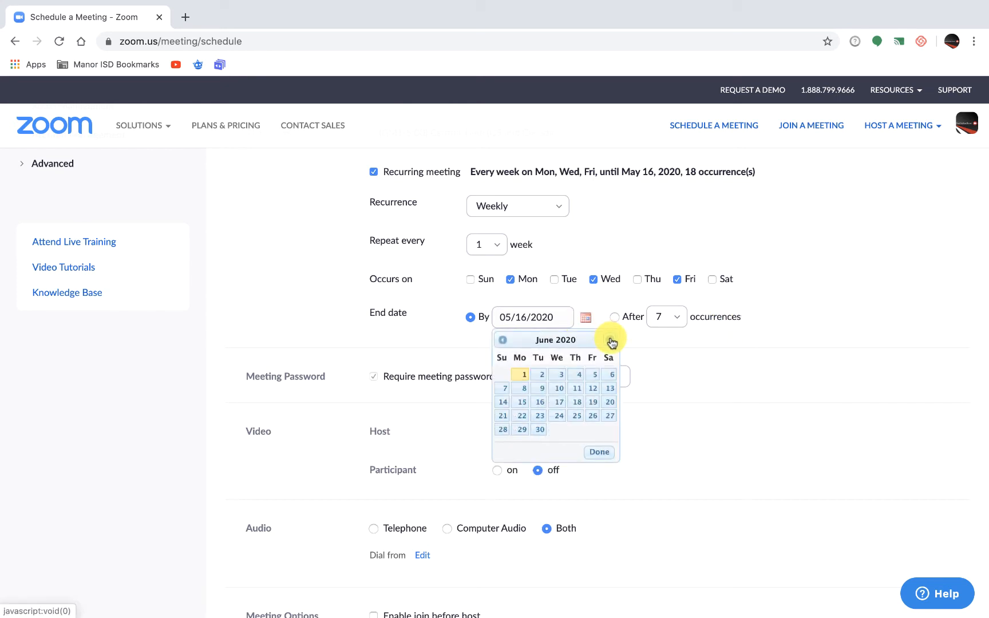
left_click(539, 430)
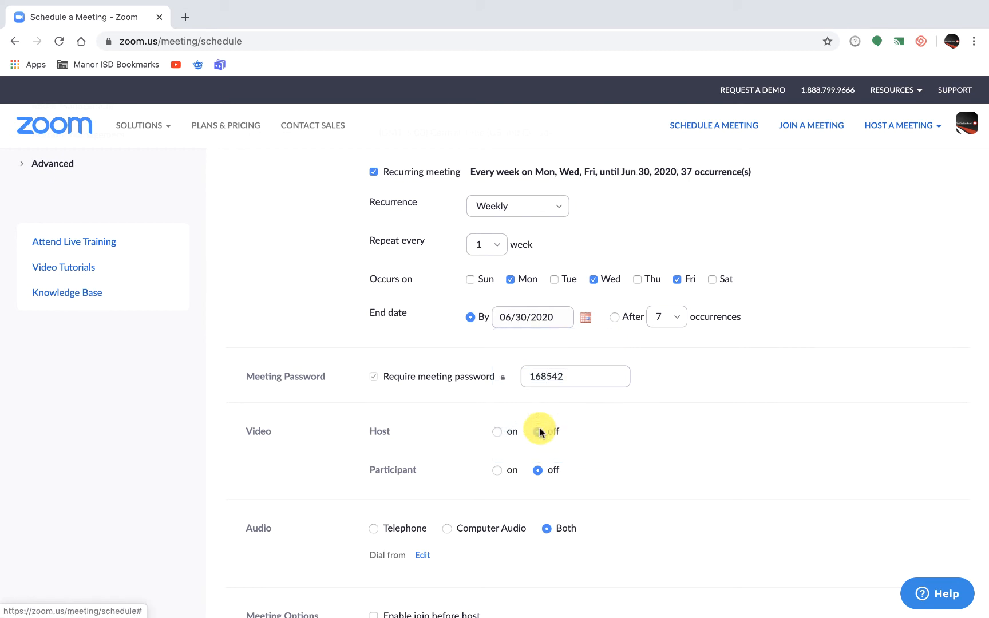
Examine the meeting form's password, video, audio and meeting option settings
scroll(612, 427, "down", 1)
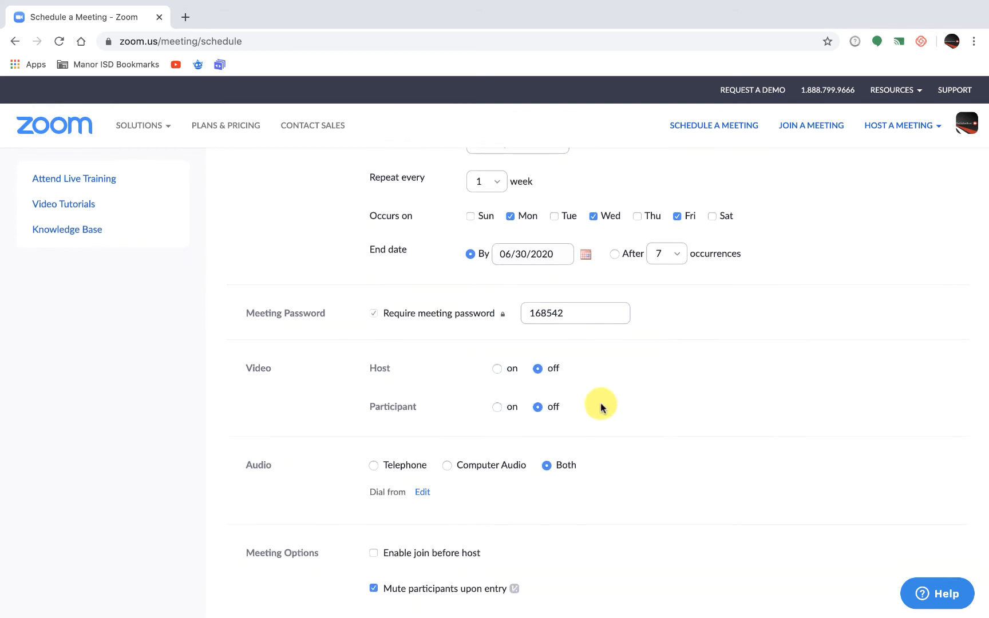
scroll(607, 365, "down", 1)
scroll(587, 340, "down", 1)
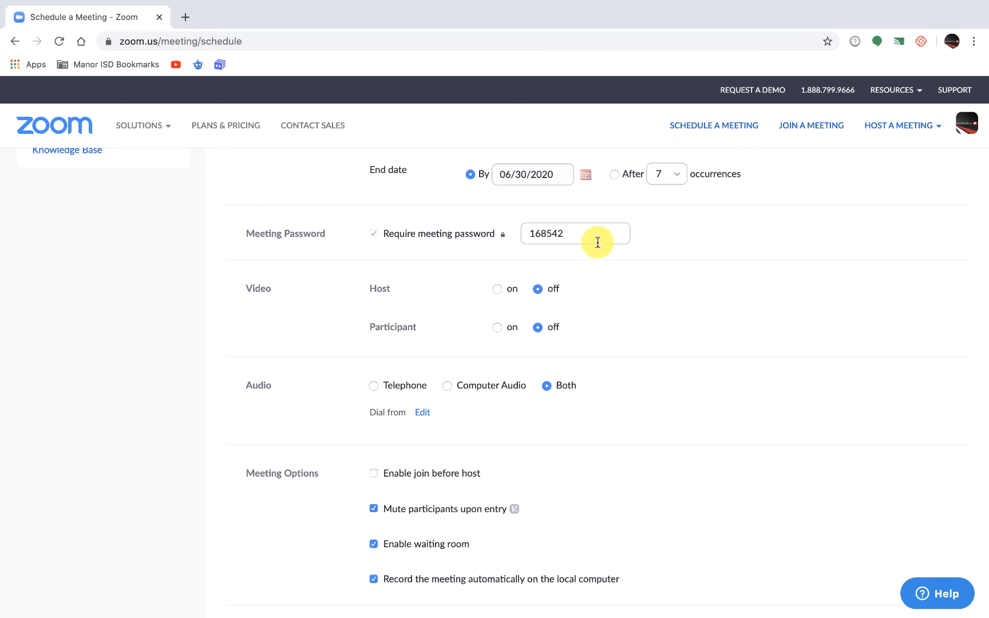
scroll(597, 242, "up", 1)
scroll(598, 243, "down", 1)
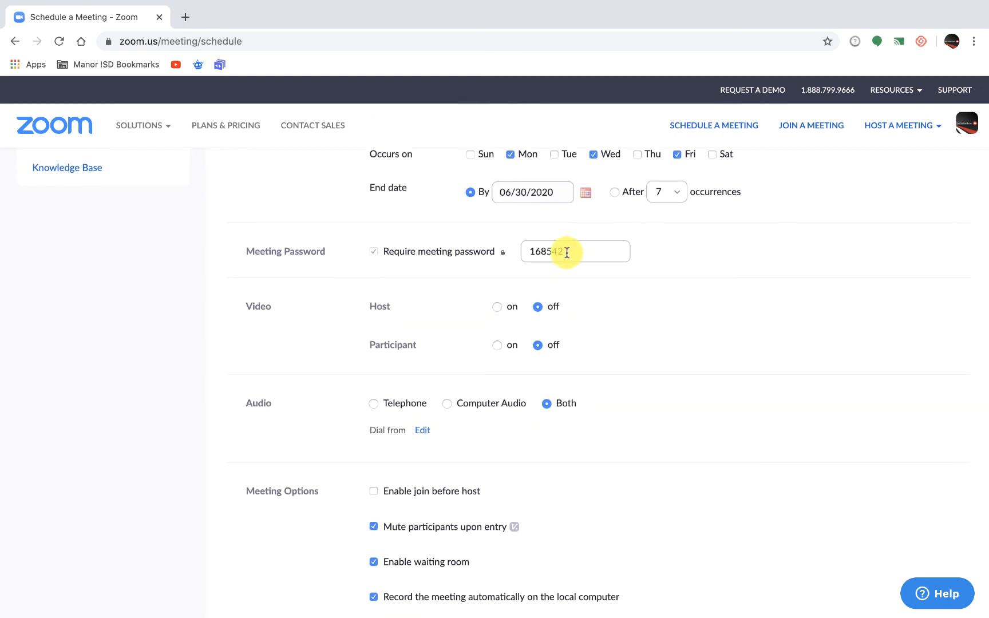
scroll(581, 249, "down", 3)
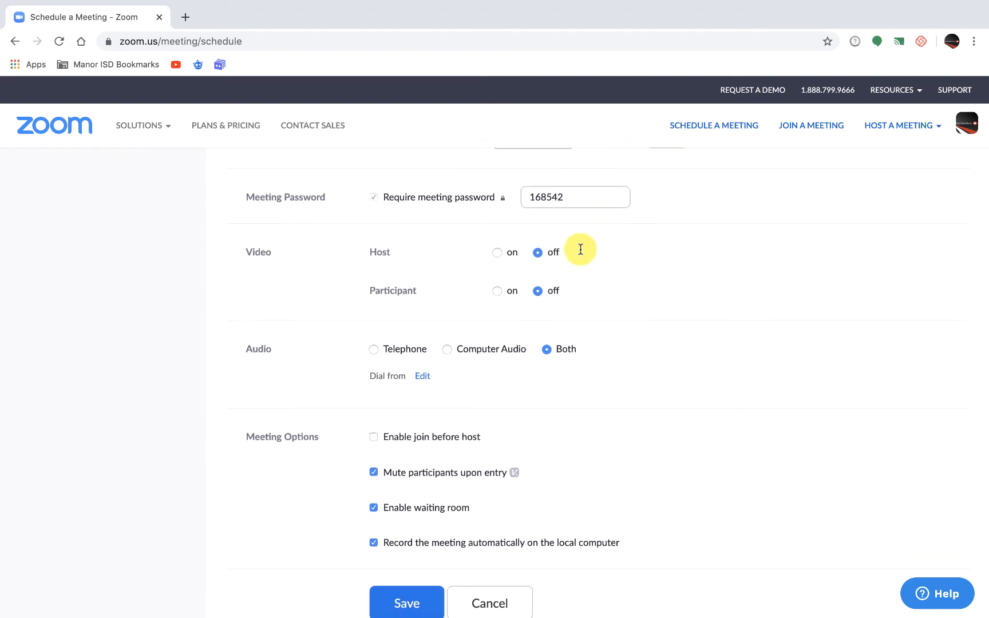
scroll(569, 312, "down", 1)
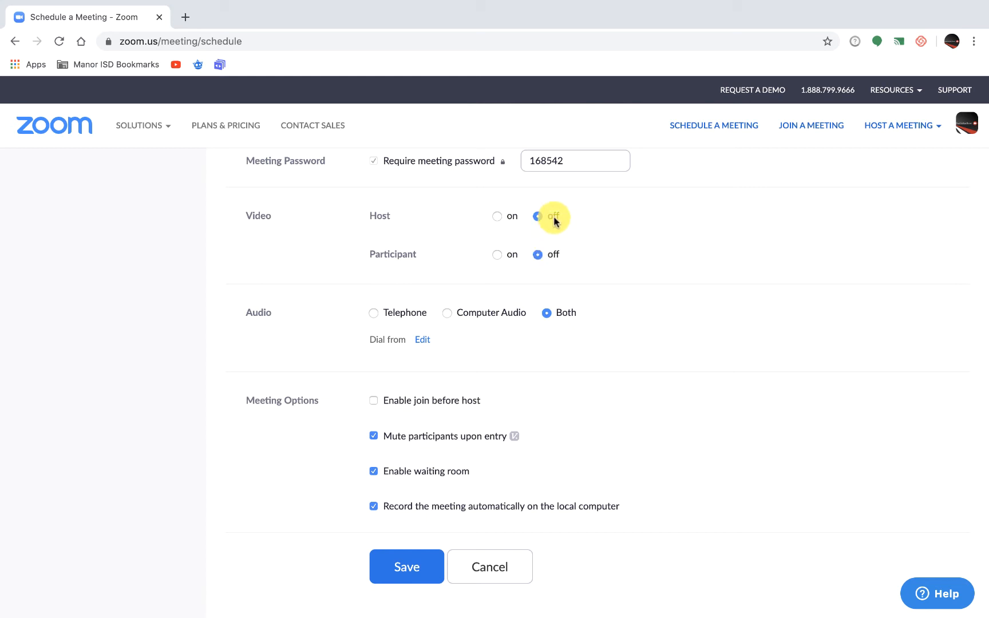
scroll(551, 247, "down", 1)
scroll(552, 247, "down", 2)
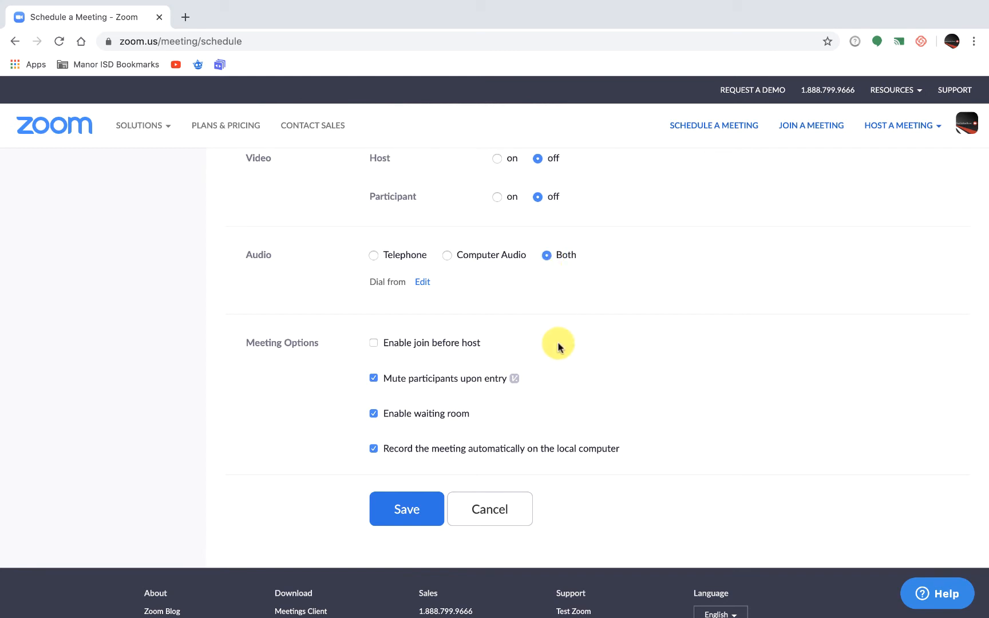
scroll(558, 345, "down", 2)
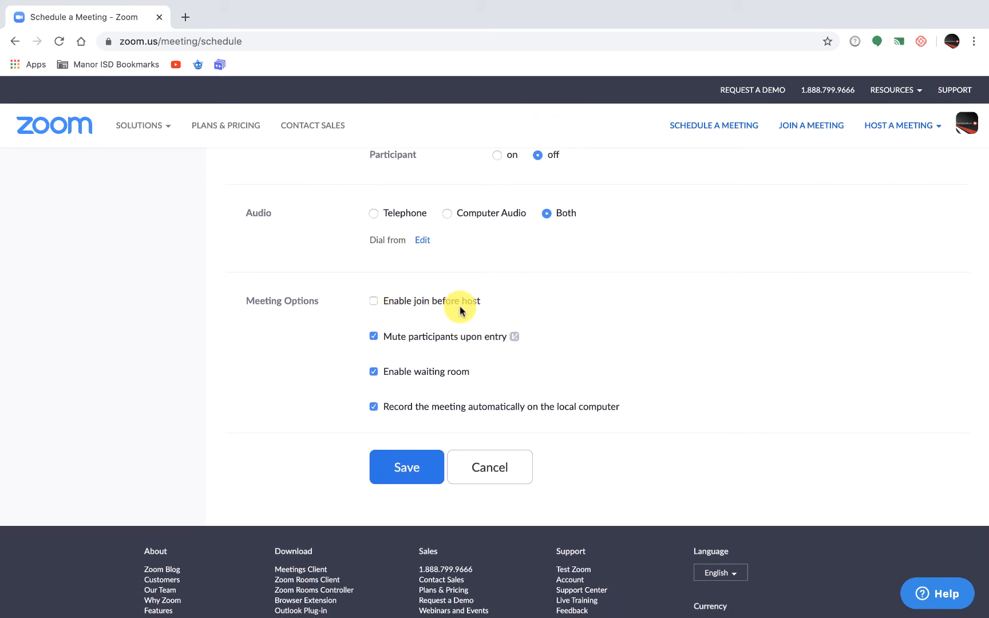
scroll(460, 308, "down", 1)
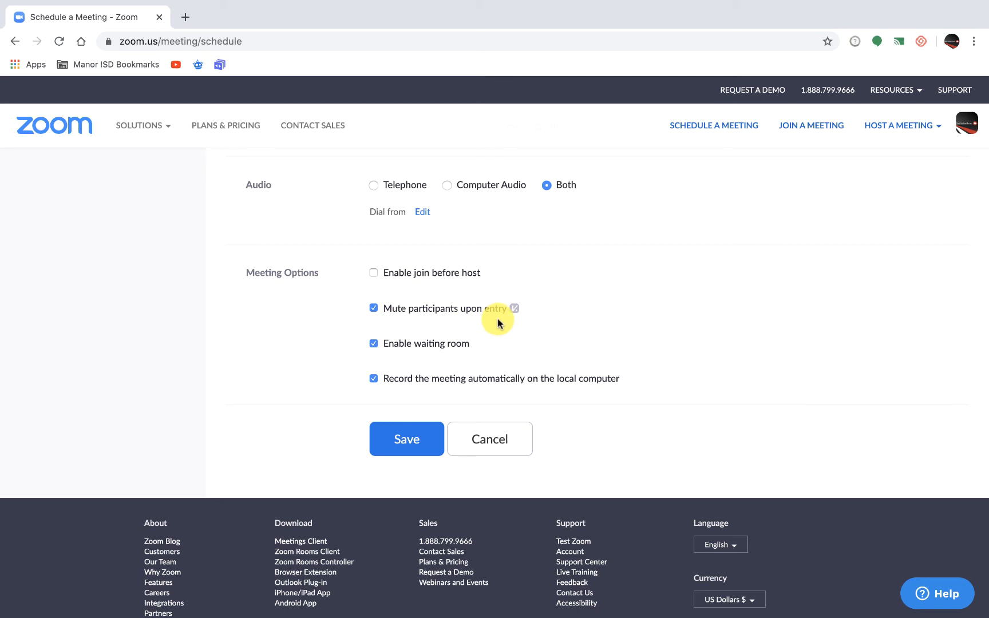
scroll(499, 333, "down", 1)
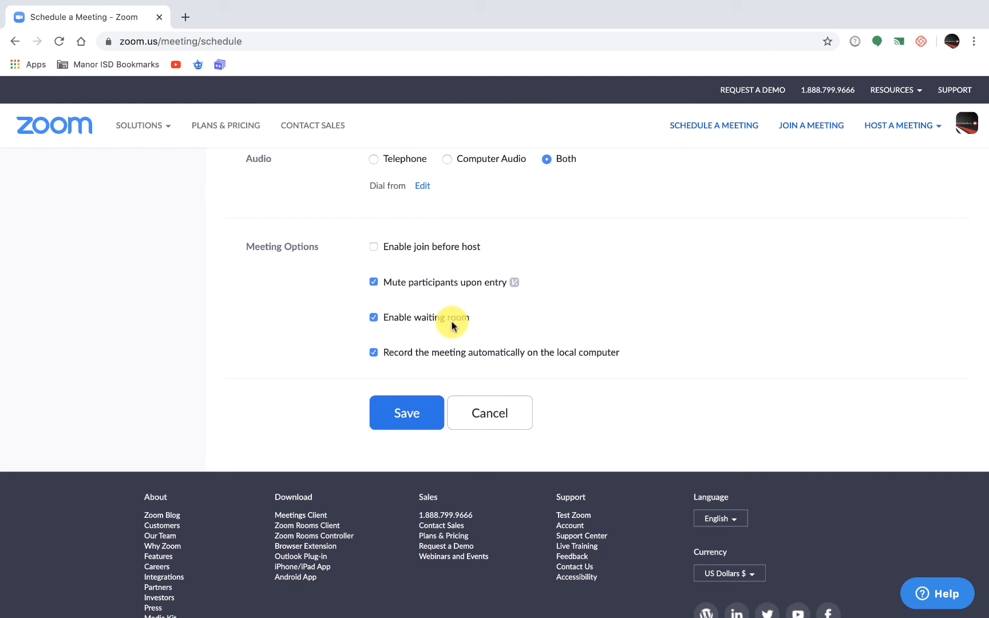
Switch the waiting room option off and back on, and save the meeting
left_click(372, 318)
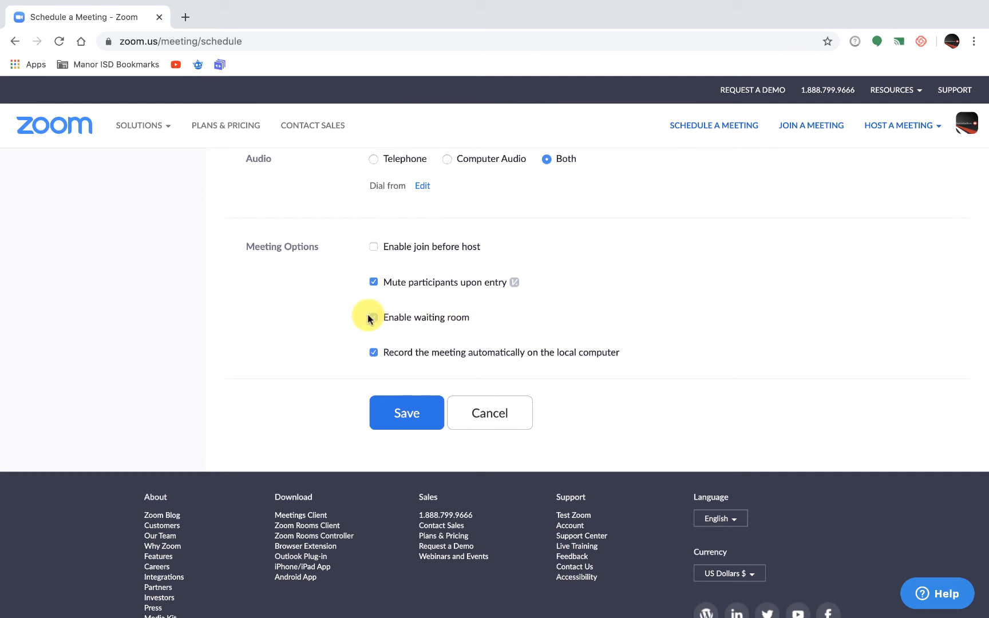
left_click(371, 318)
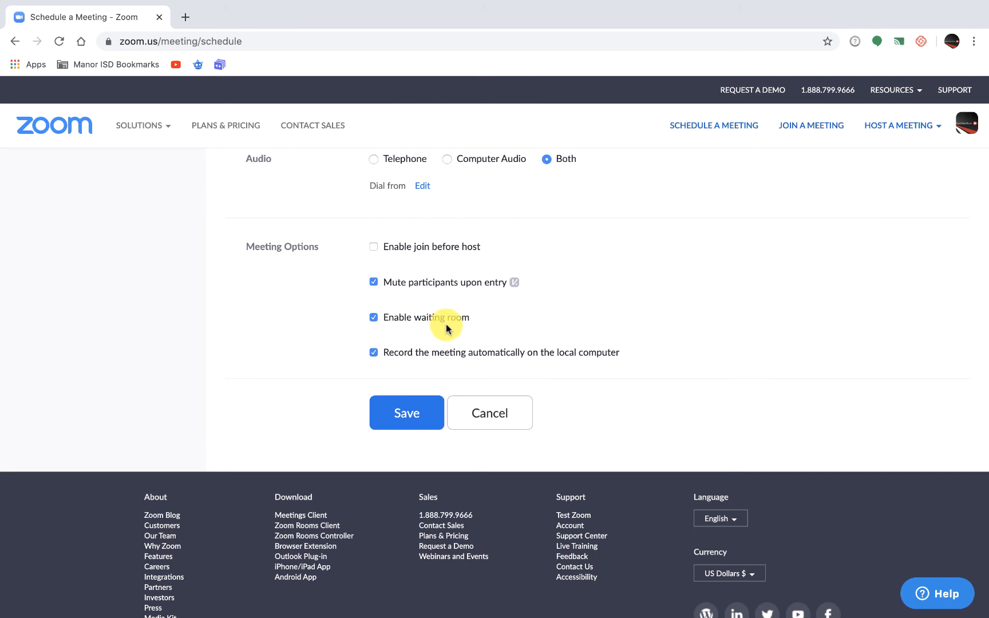
scroll(550, 326, "down", 1)
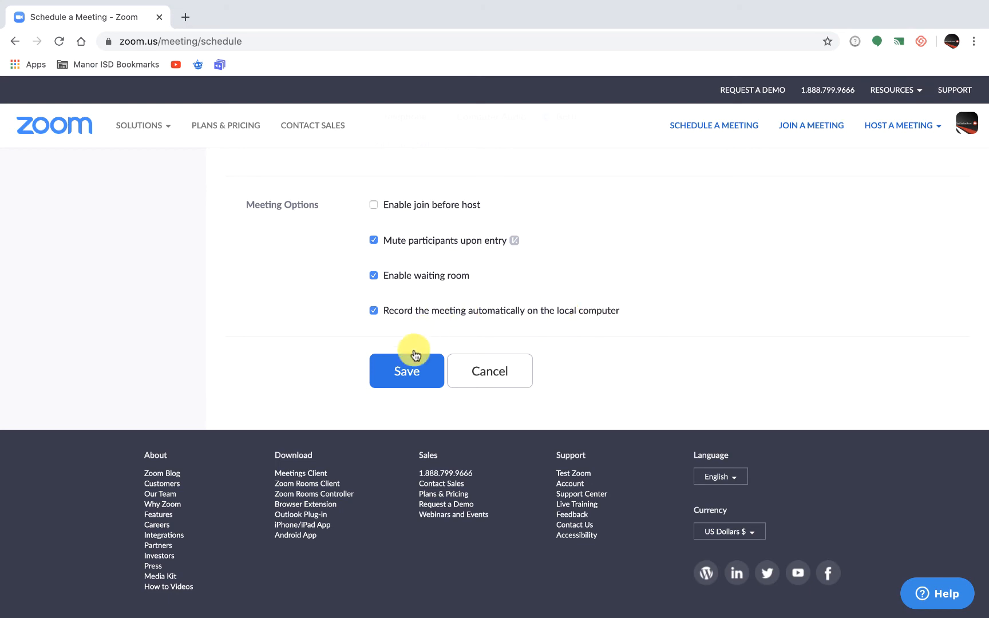
left_click(404, 377)
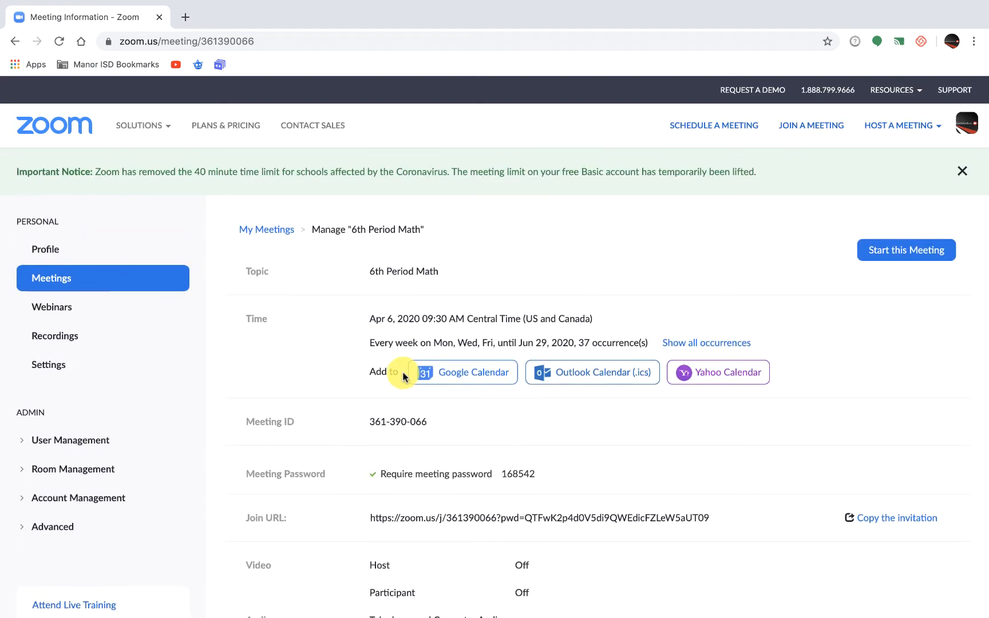
Review the saved meeting's details and return to the list of upcoming meetings
scroll(402, 375, "down", 5)
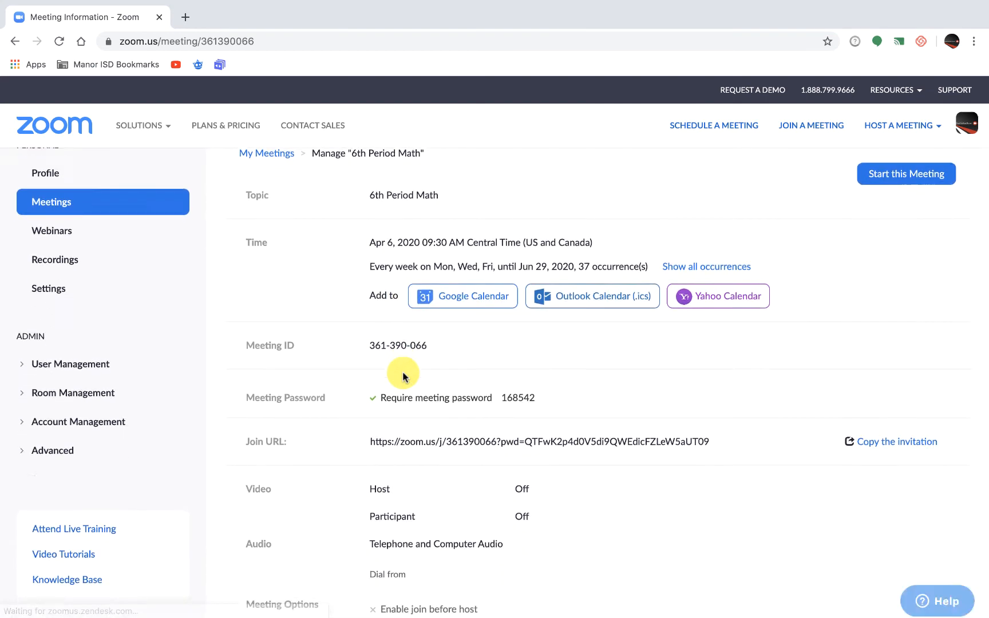
scroll(402, 376, "down", 4)
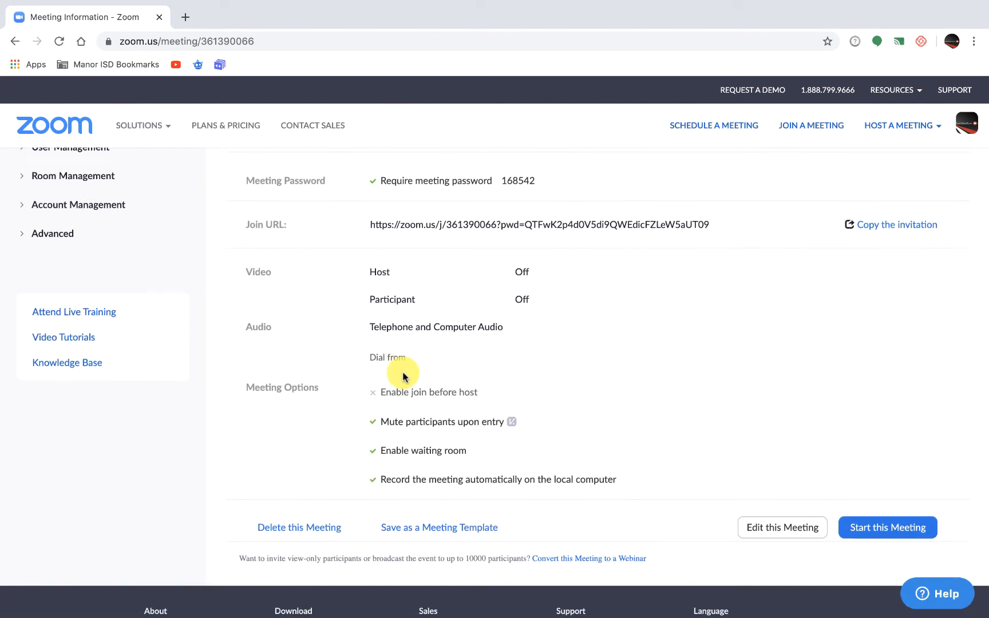
scroll(402, 376, "up", 3)
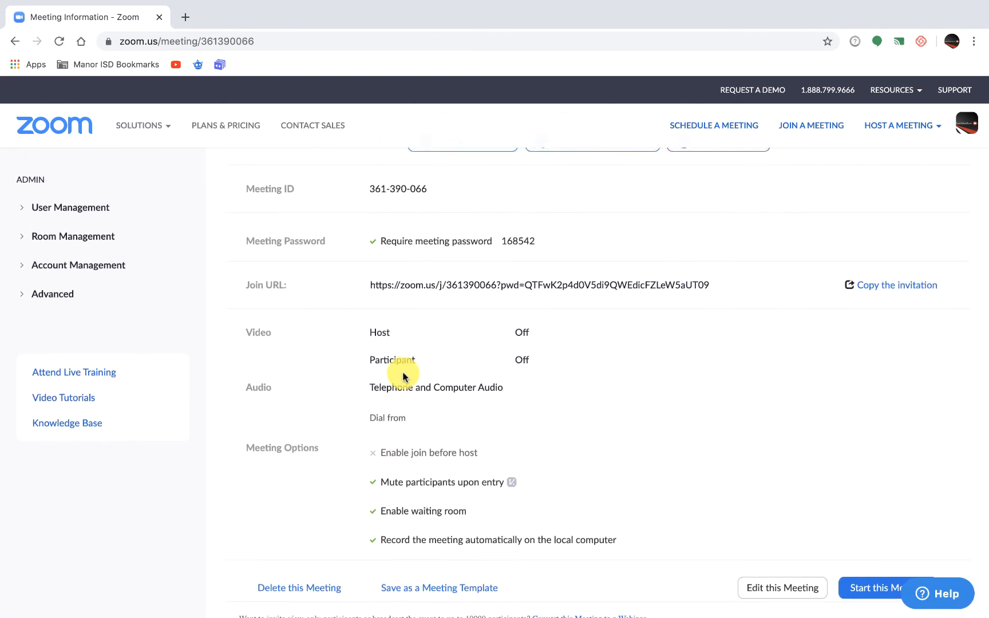
scroll(402, 375, "down", 1)
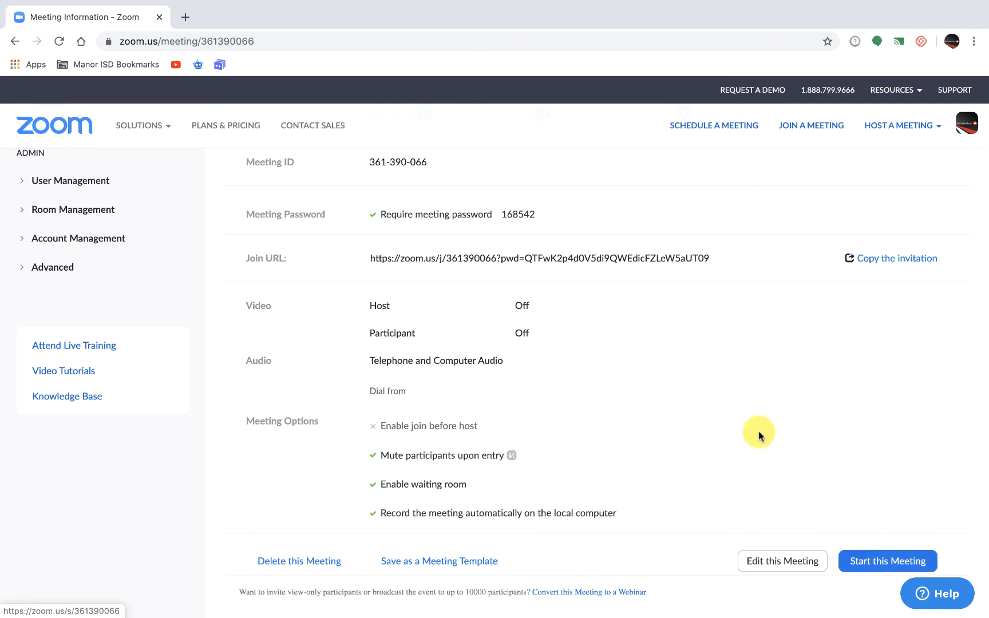
scroll(759, 433, "up", 5)
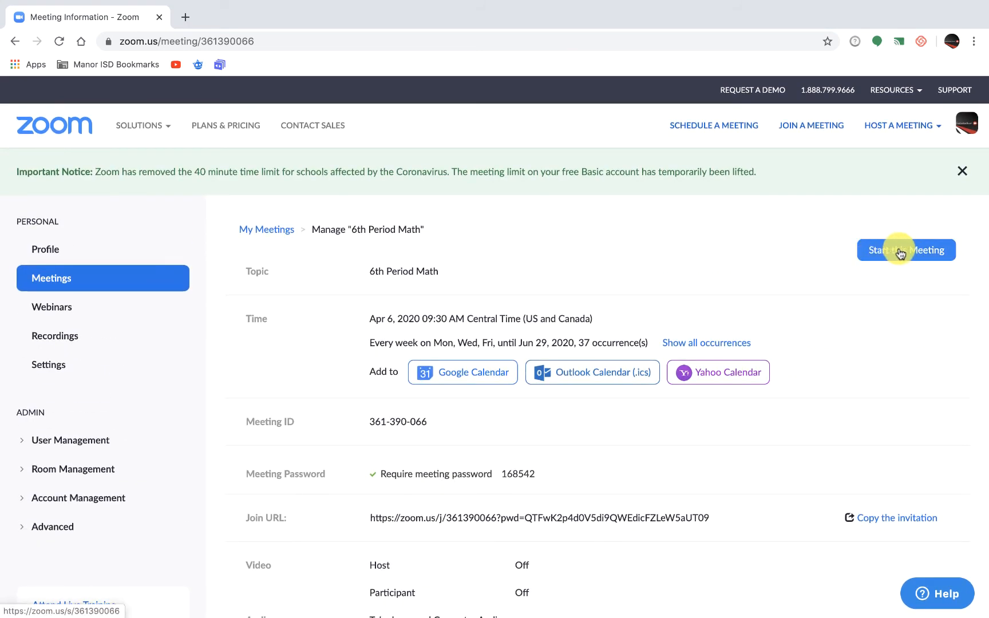
scroll(804, 249, "down", 1)
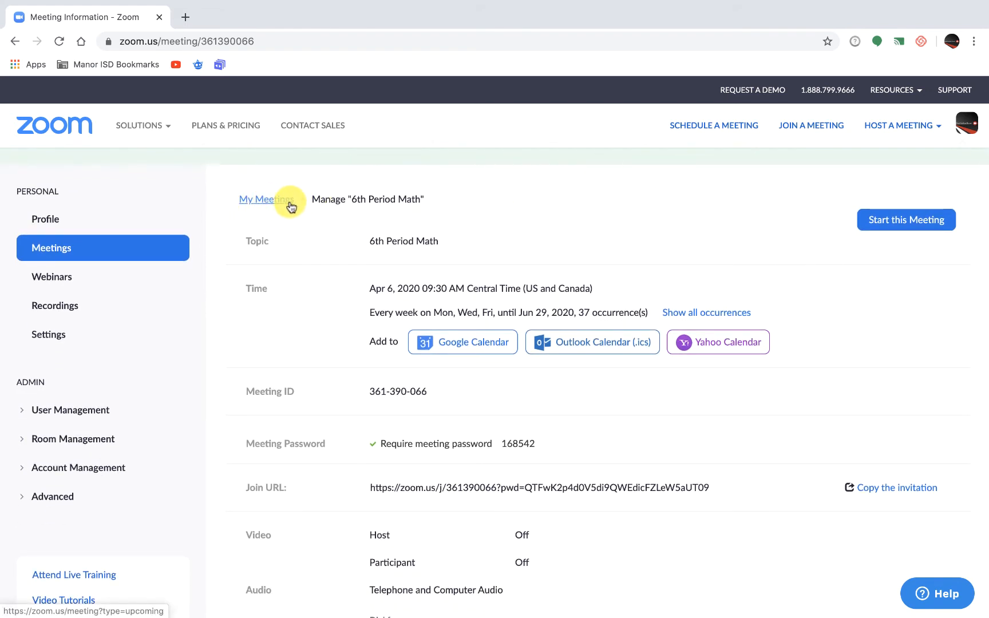
left_click(266, 200)
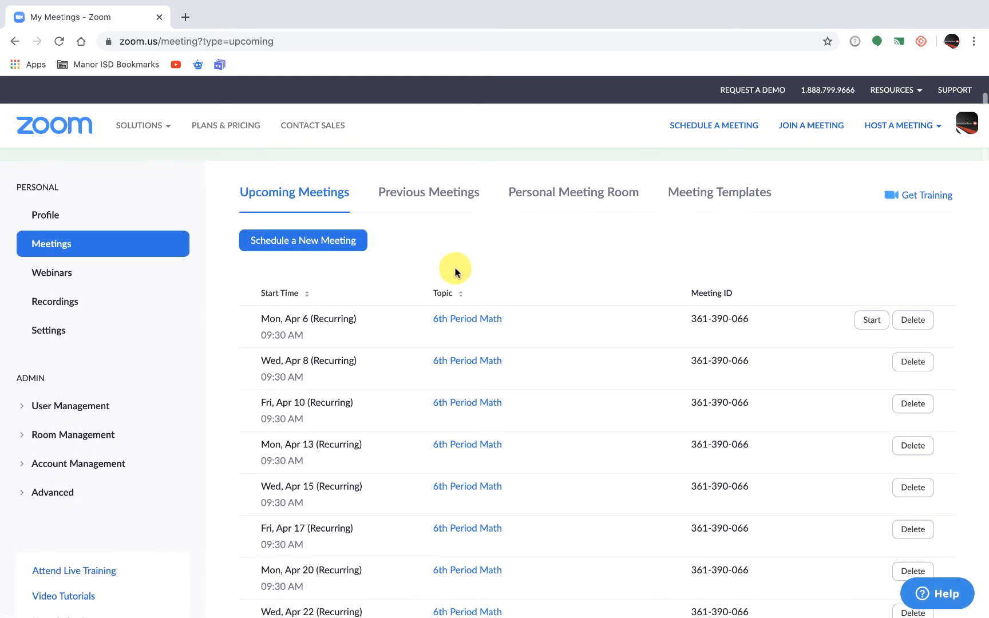
Look through the upcoming meetings and open the details of the April 6 occurrence of "6th Period Math"
scroll(532, 335, "down", 2)
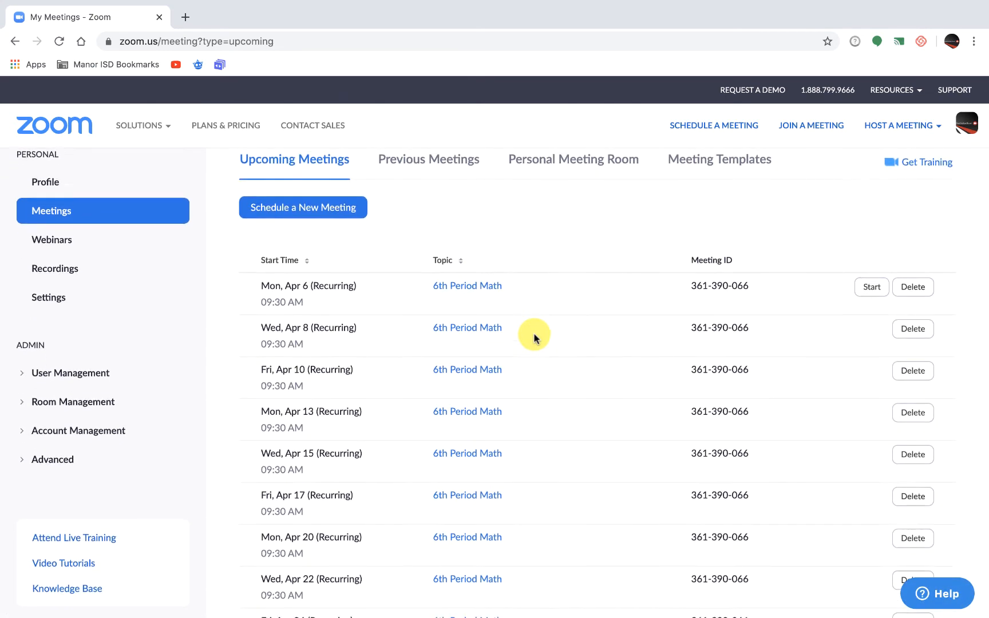
scroll(547, 318, "down", 2)
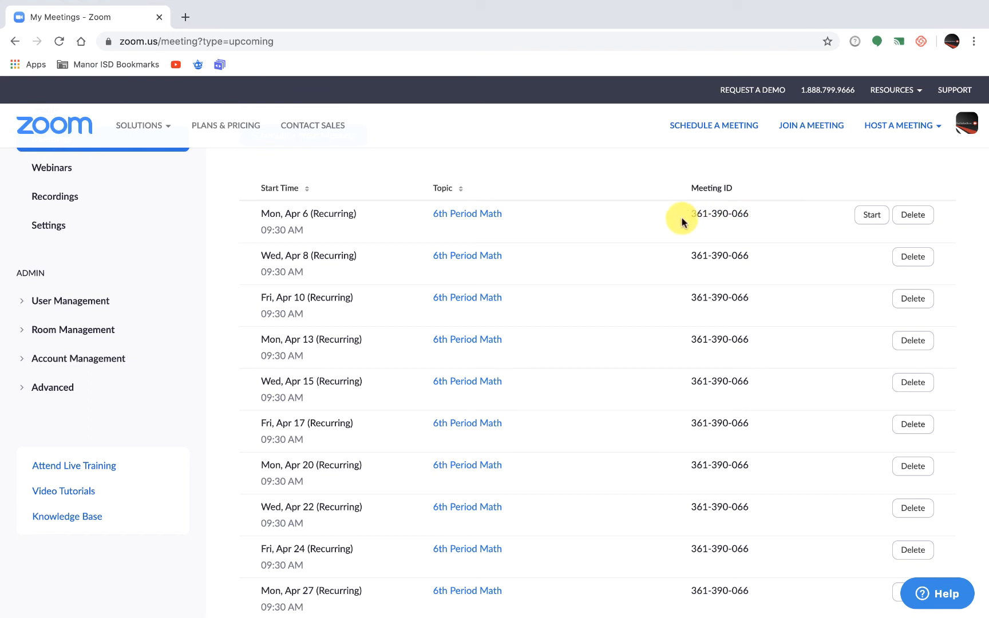
scroll(711, 249, "up", 2)
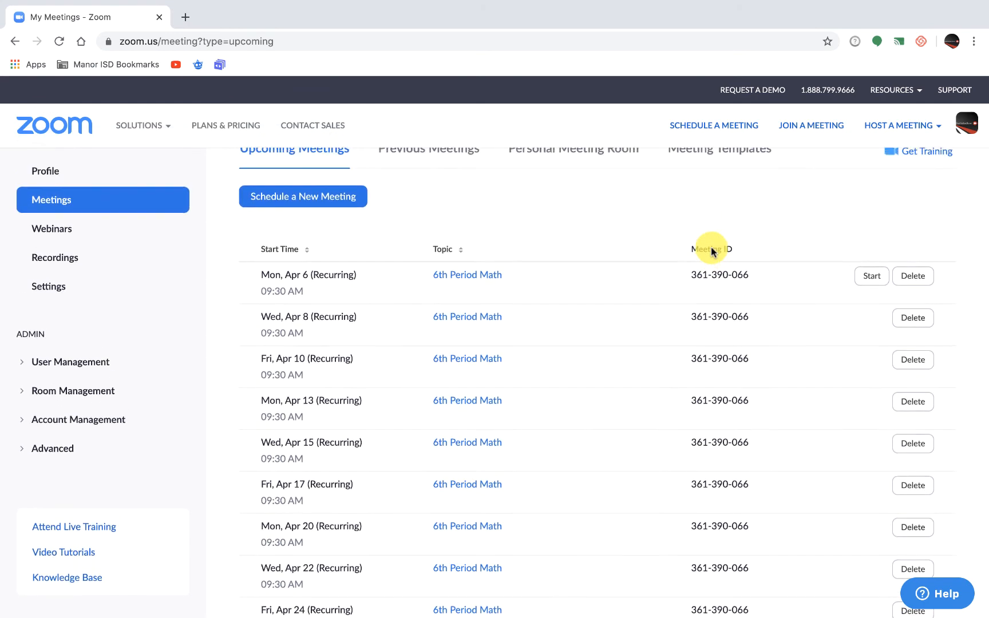
scroll(711, 249, "up", 1)
scroll(710, 249, "down", 2)
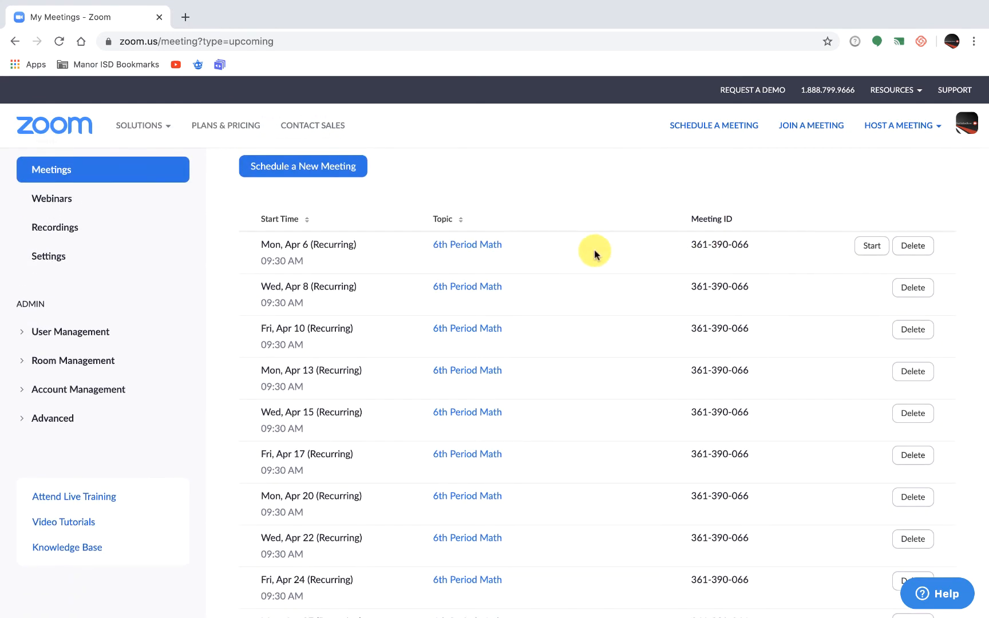
left_click(456, 247)
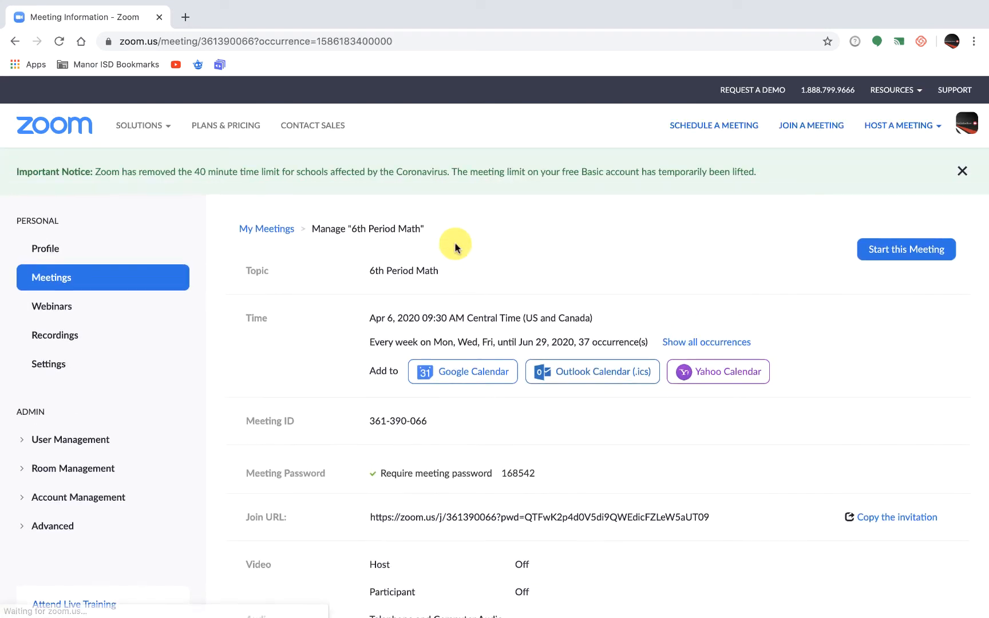
scroll(516, 417, "down", 5)
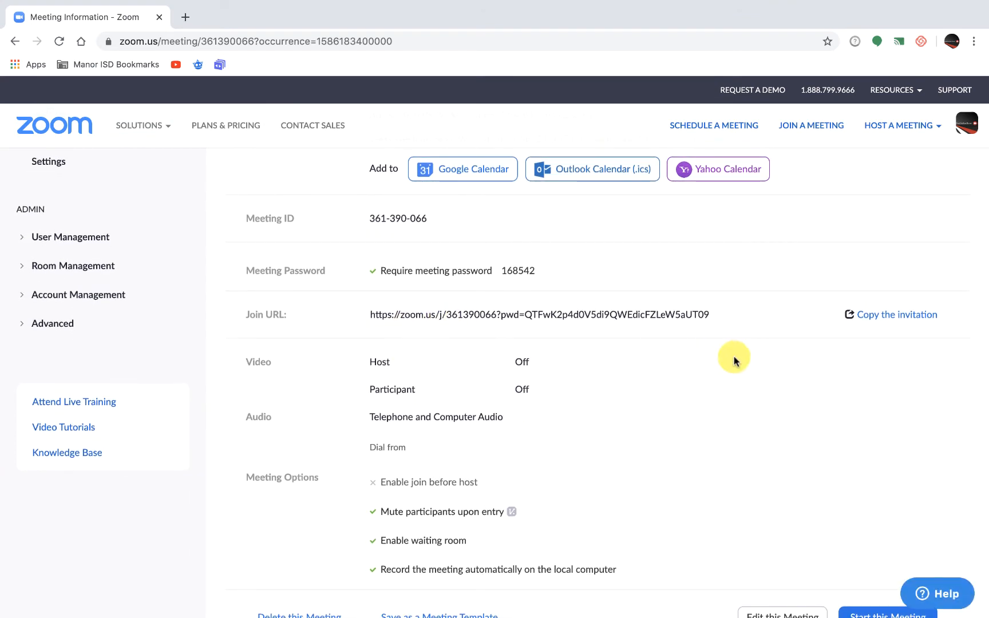
Copy only the join link, meeting ID and password lines from the meeting invitation text, and close the invitation
left_click(898, 315)
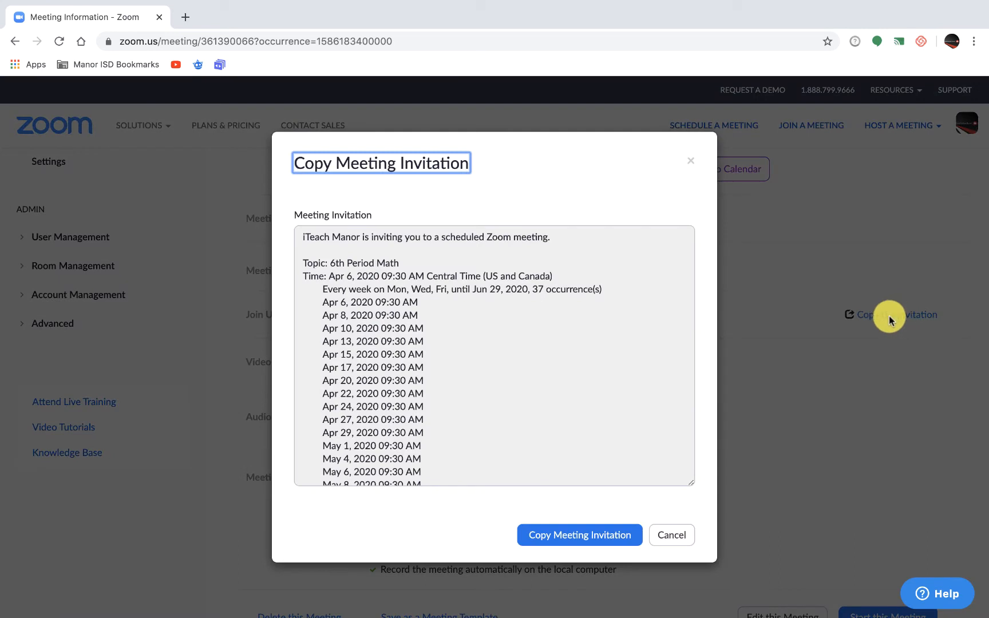
scroll(495, 355, "down", 10)
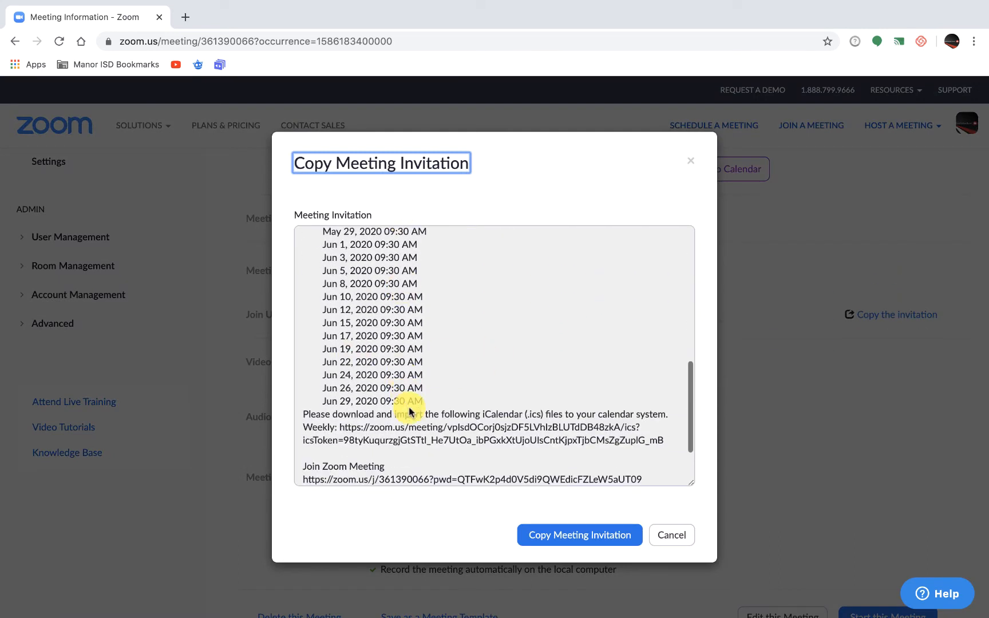
scroll(409, 408, "up", 10)
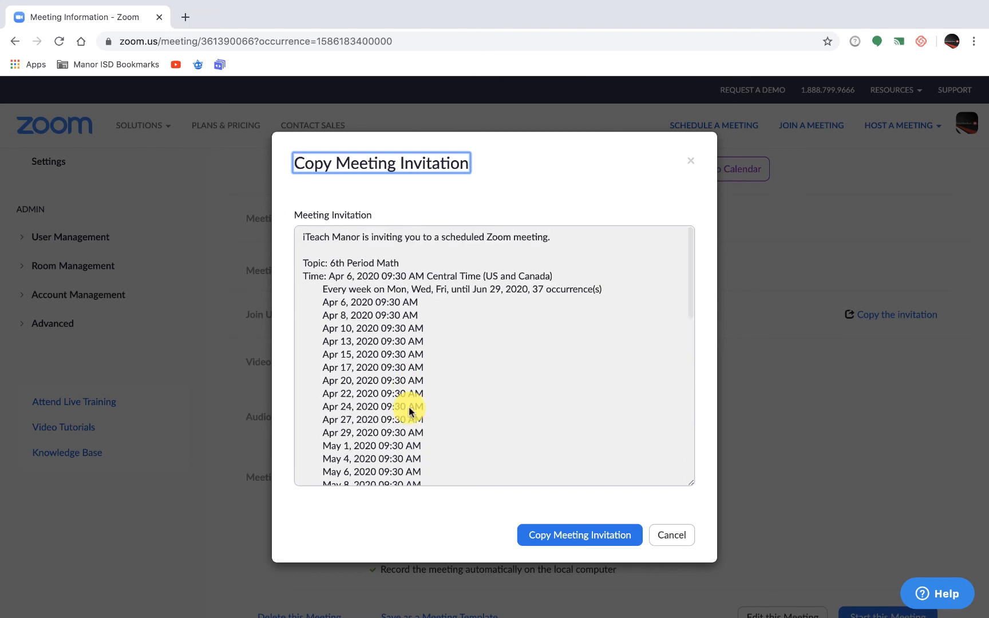
scroll(408, 410, "down", 10)
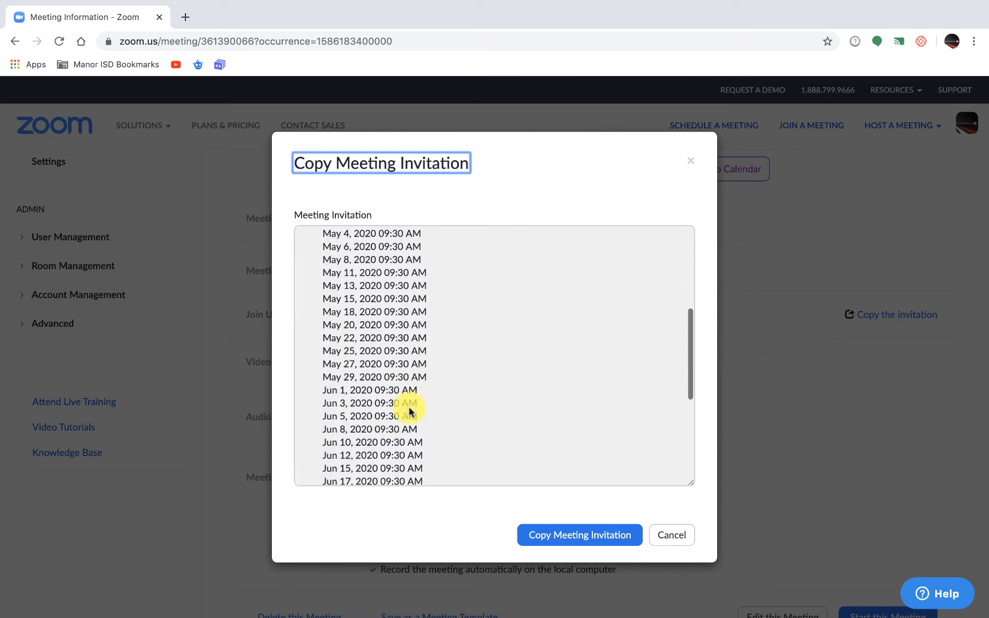
scroll(409, 409, "down", 3)
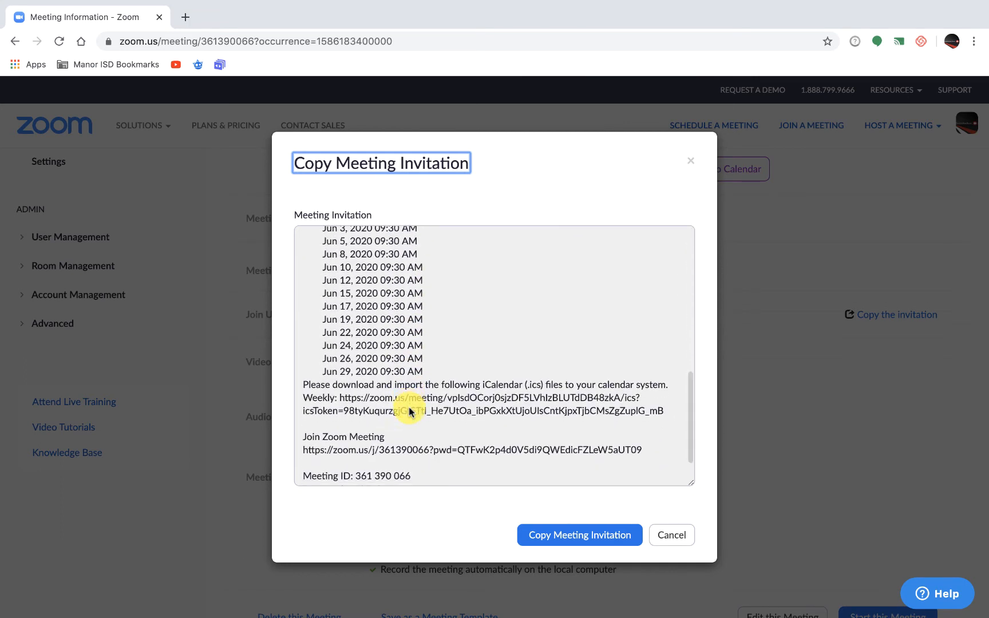
left_click_drag(297, 410, 445, 470)
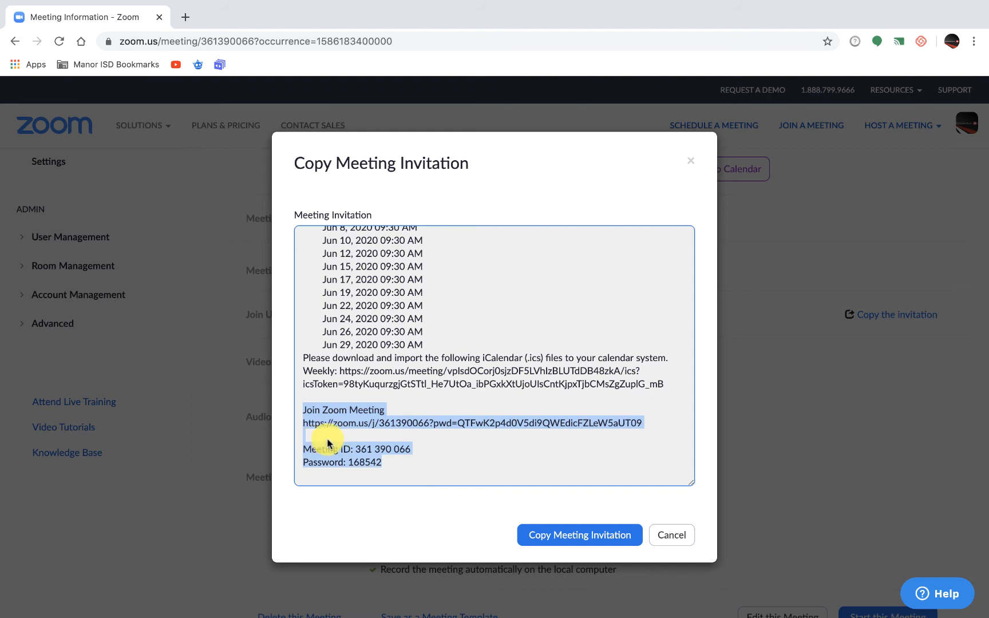
right_click(375, 461)
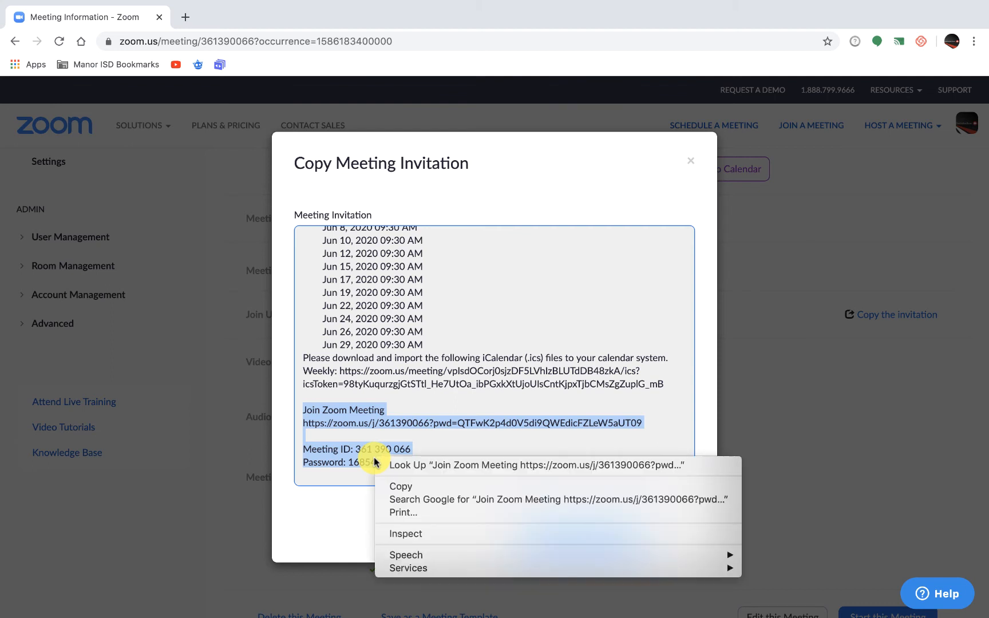
left_click(395, 484)
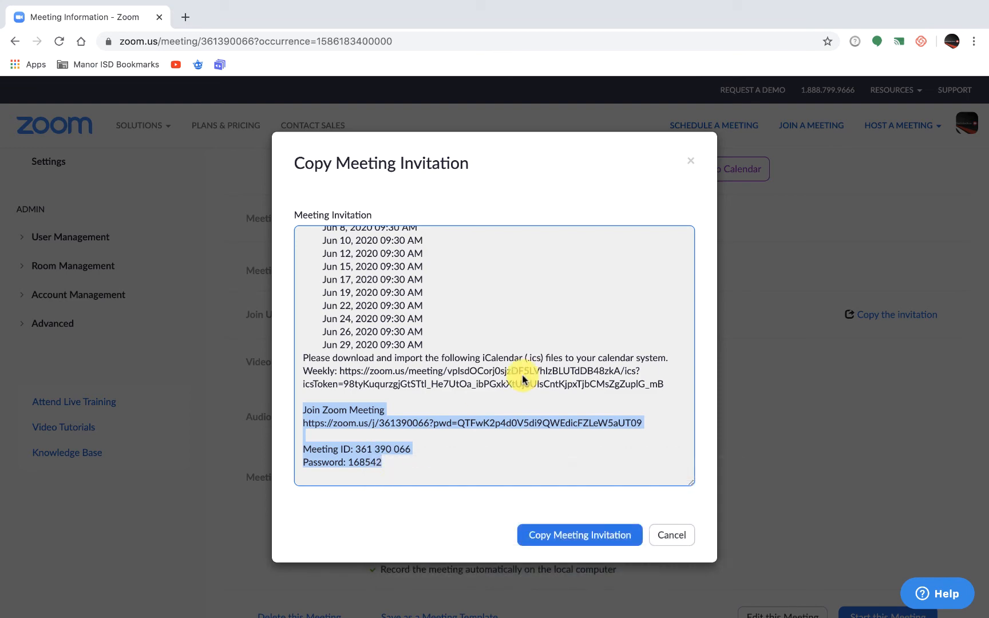
left_click(676, 535)
Review the remaining details of the "6th Period Math" meeting and return to the list of upcoming meetings
scroll(634, 438, "down", 3)
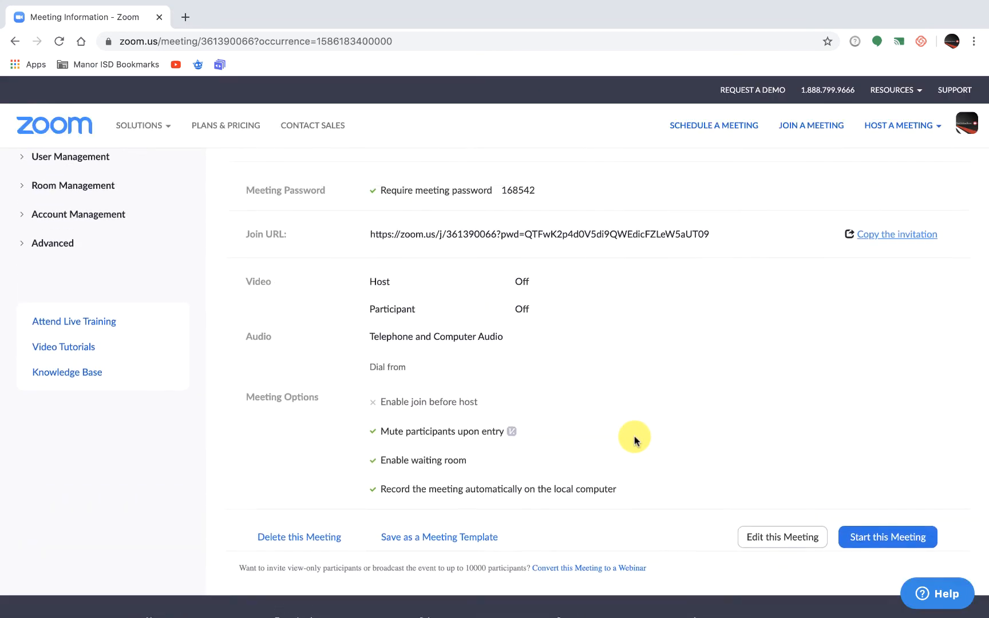
scroll(634, 437, "up", 5)
scroll(634, 437, "up", 3)
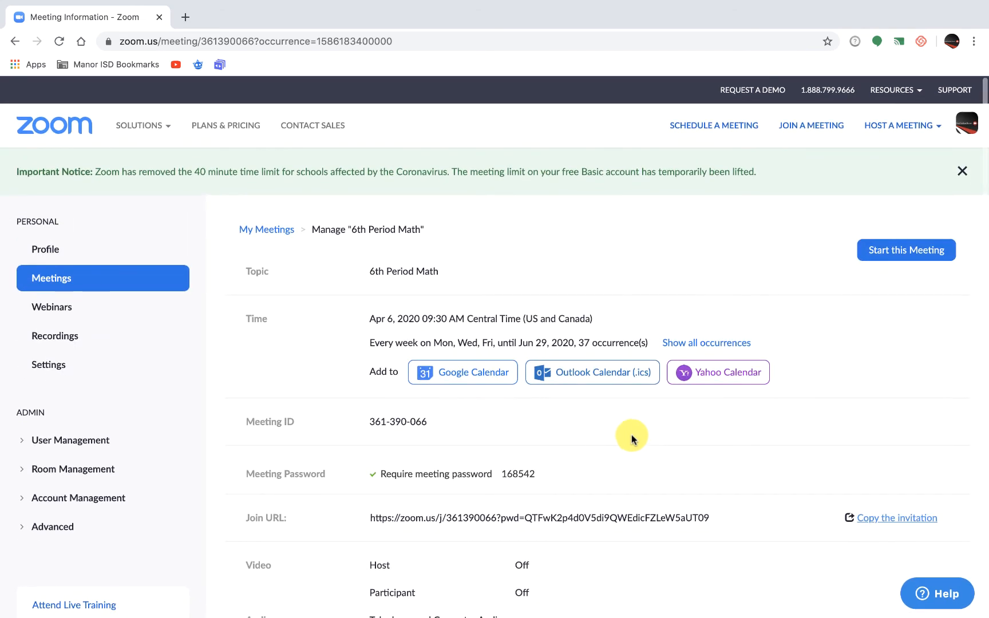
left_click(265, 230)
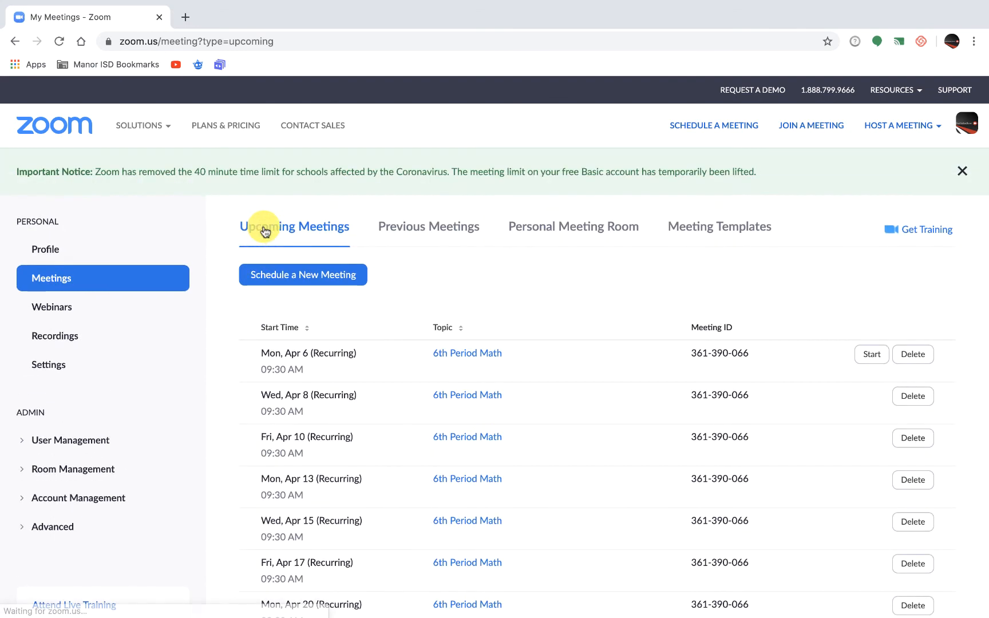
scroll(399, 334, "down", 2)
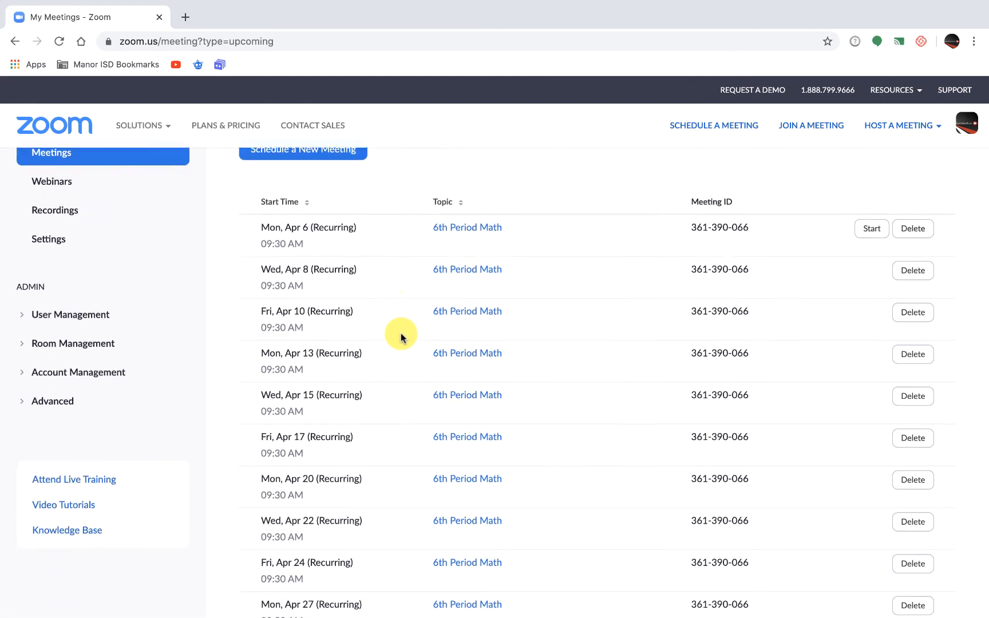
scroll(401, 338, "up", 2)
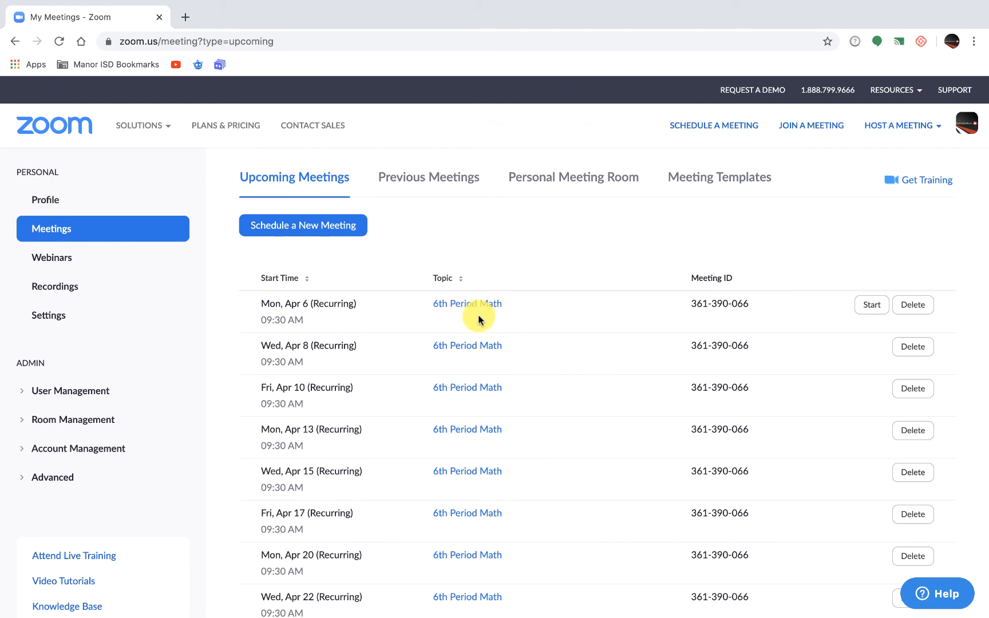
scroll(480, 315, "up", 1)
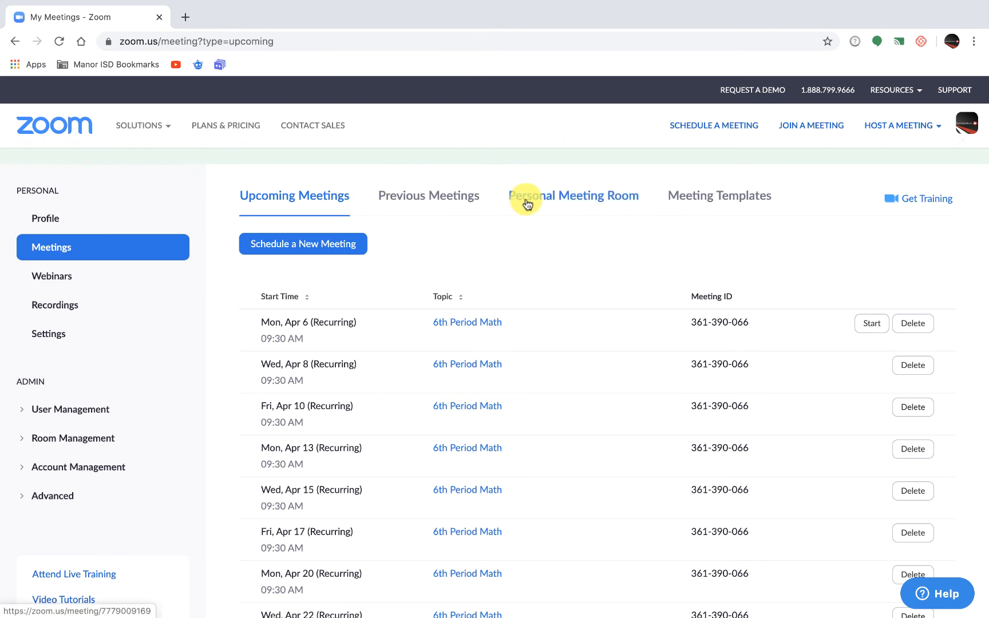
Open the Personal Meeting Room and examine its meeting ID, password, join URL, video, audio and meeting option settings
left_click(549, 199)
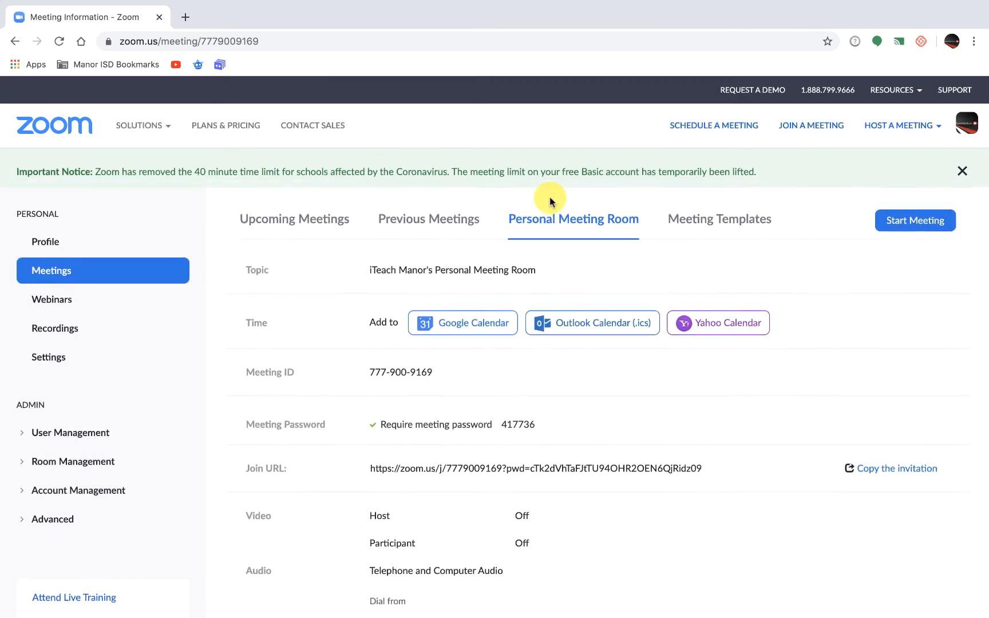
scroll(585, 251, "down", 3)
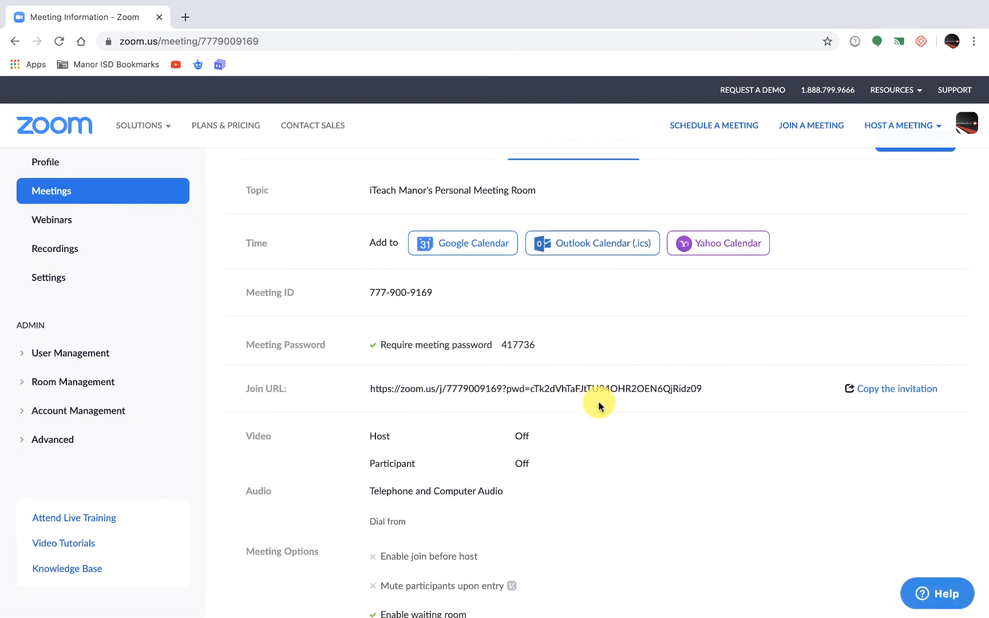
scroll(624, 397, "up", 2)
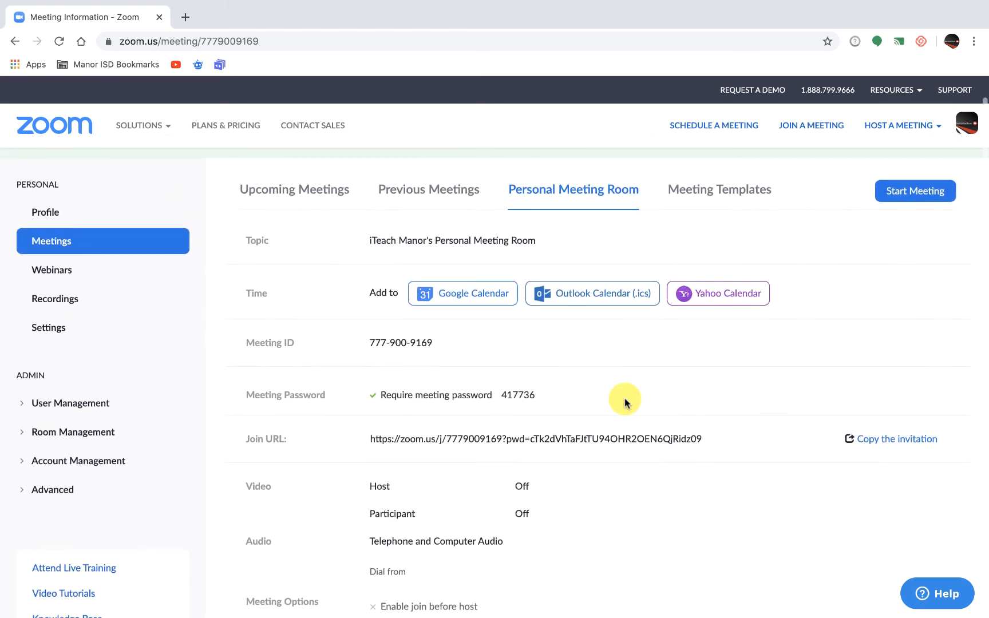
scroll(624, 397, "down", 1)
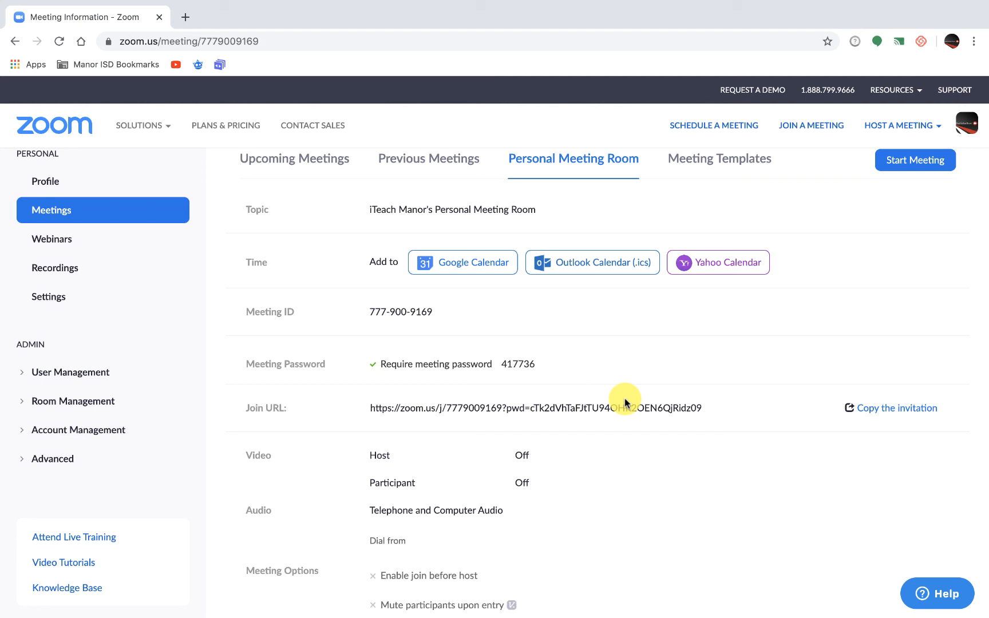
scroll(624, 402, "down", 5)
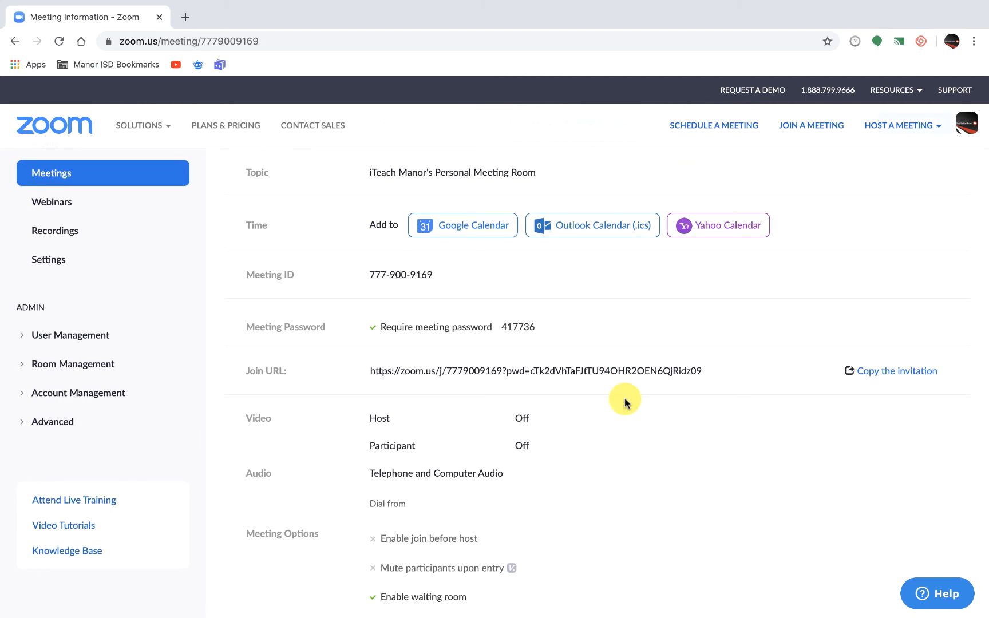
scroll(624, 402, "down", 1)
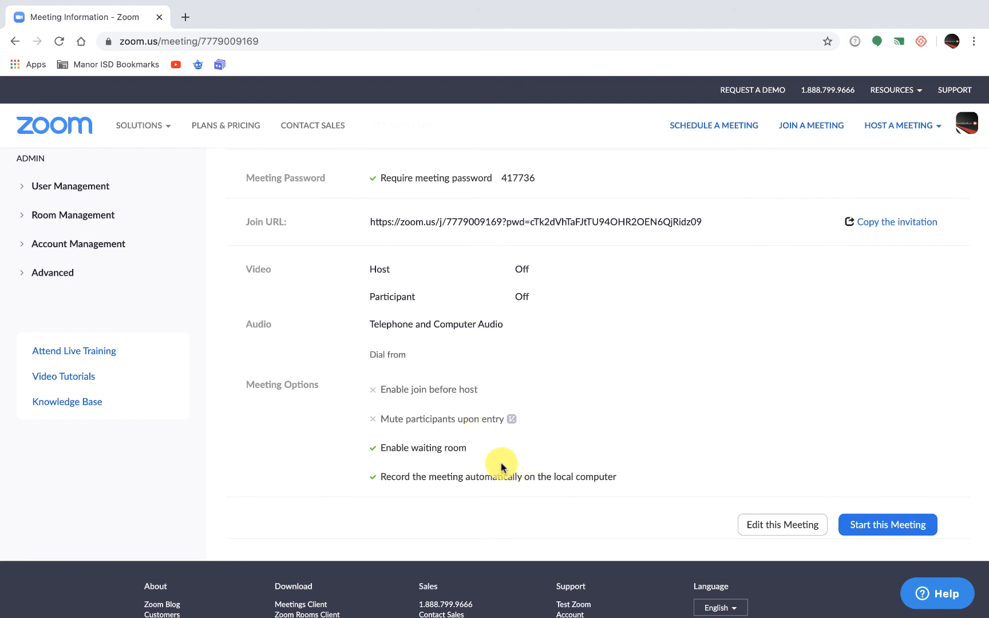
scroll(534, 414, "down", 1)
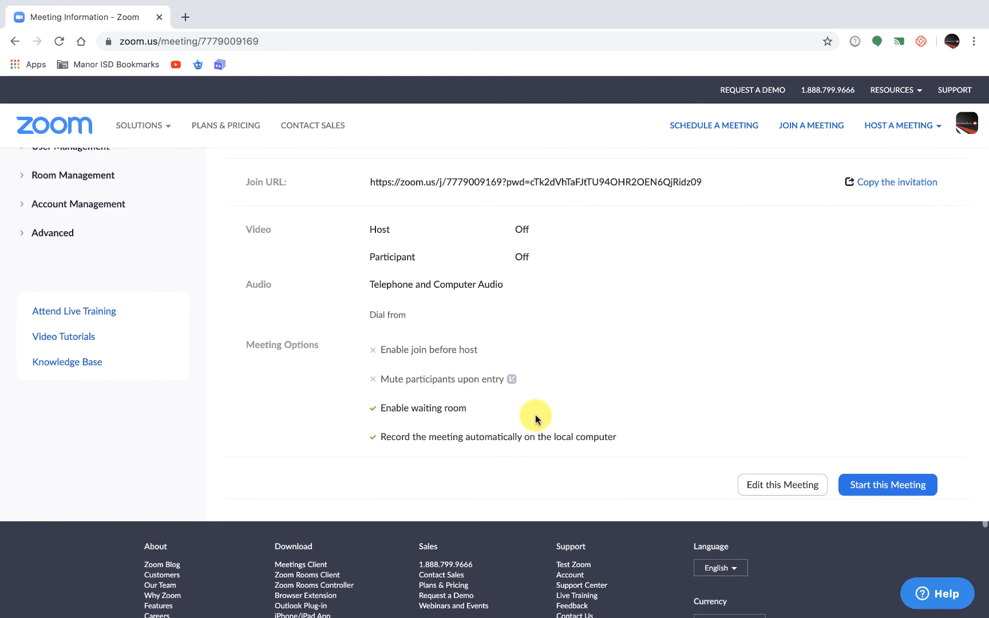
Open the Personal Meeting Room for editing and examine its password, video, audio and meeting options, including the waiting room
left_click(776, 484)
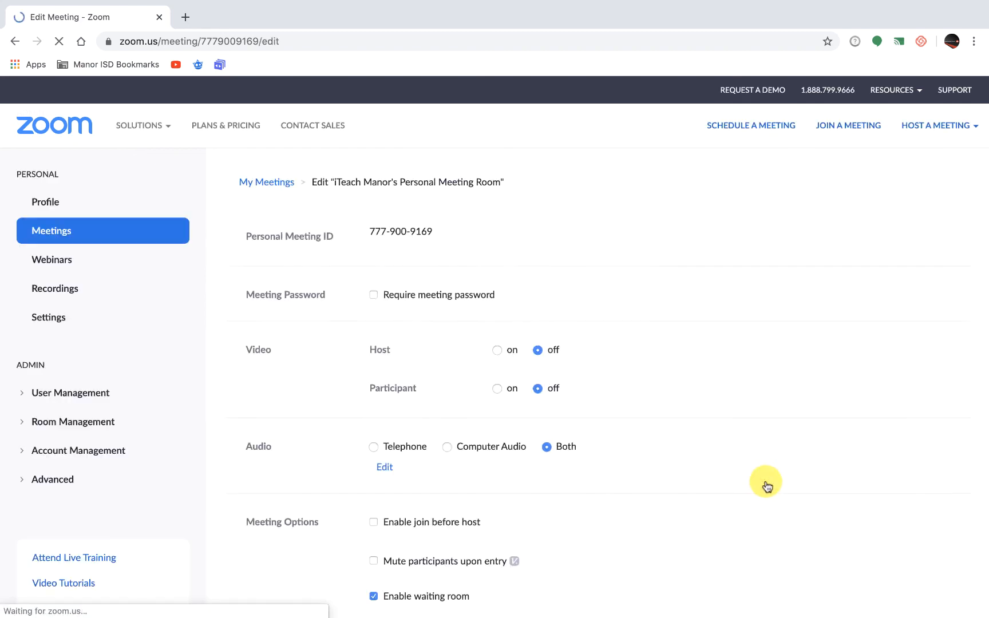
scroll(580, 410, "down", 2)
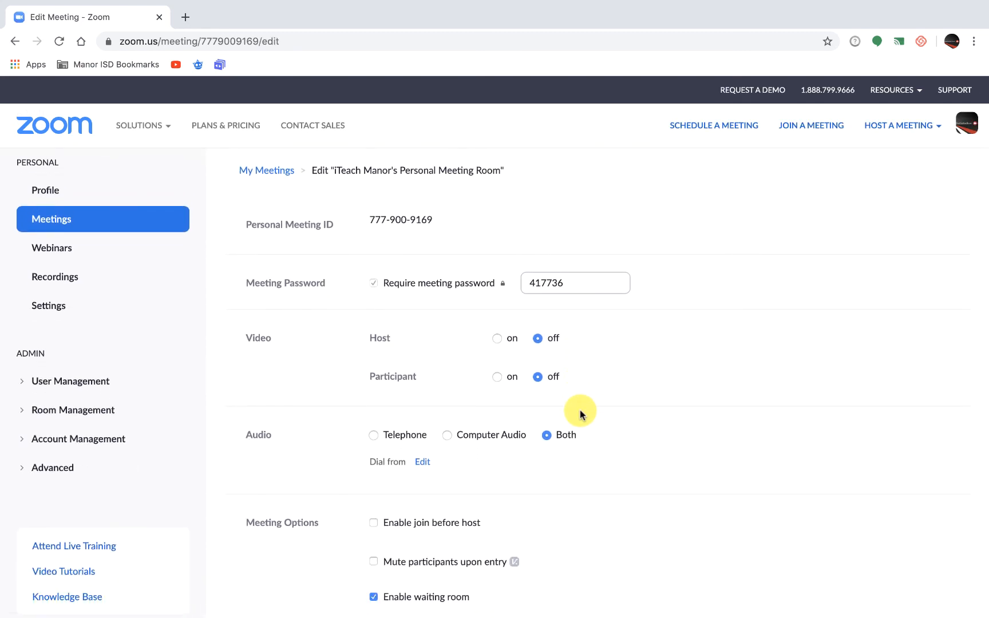
scroll(579, 381, "down", 2)
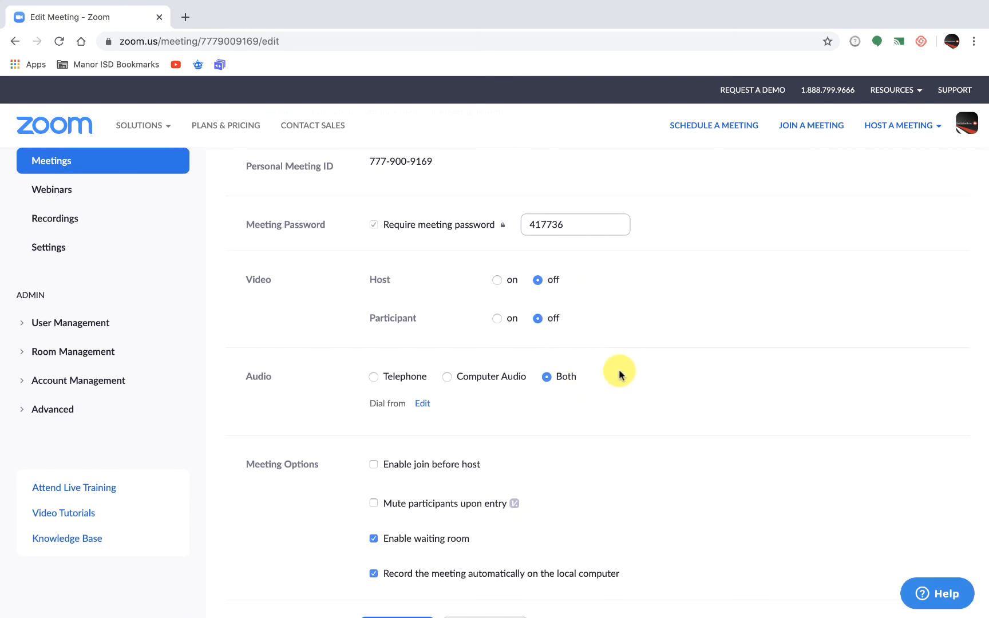
scroll(617, 375, "down", 2)
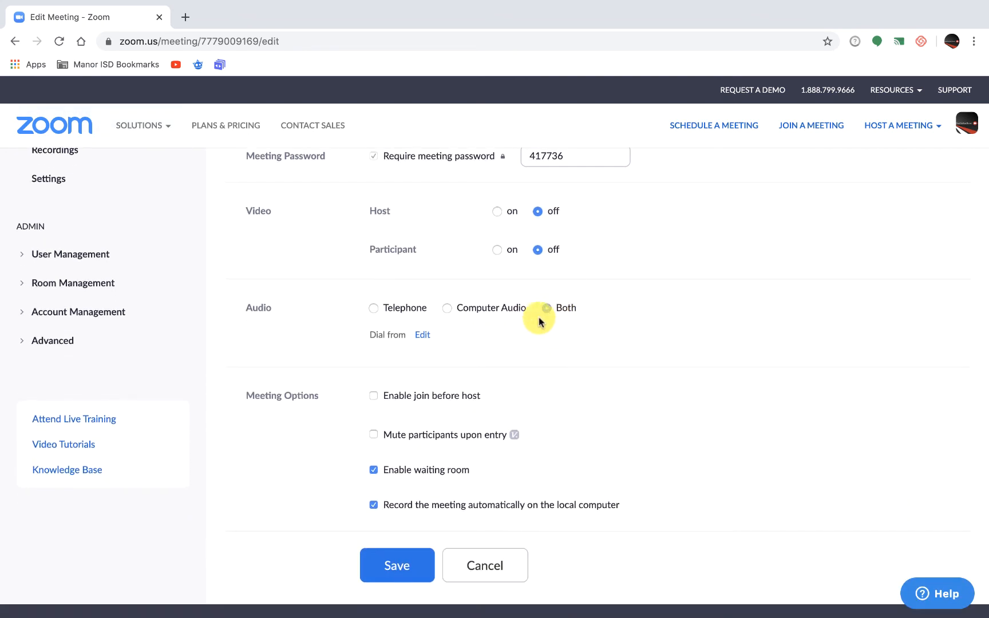
scroll(532, 361, "down", 2)
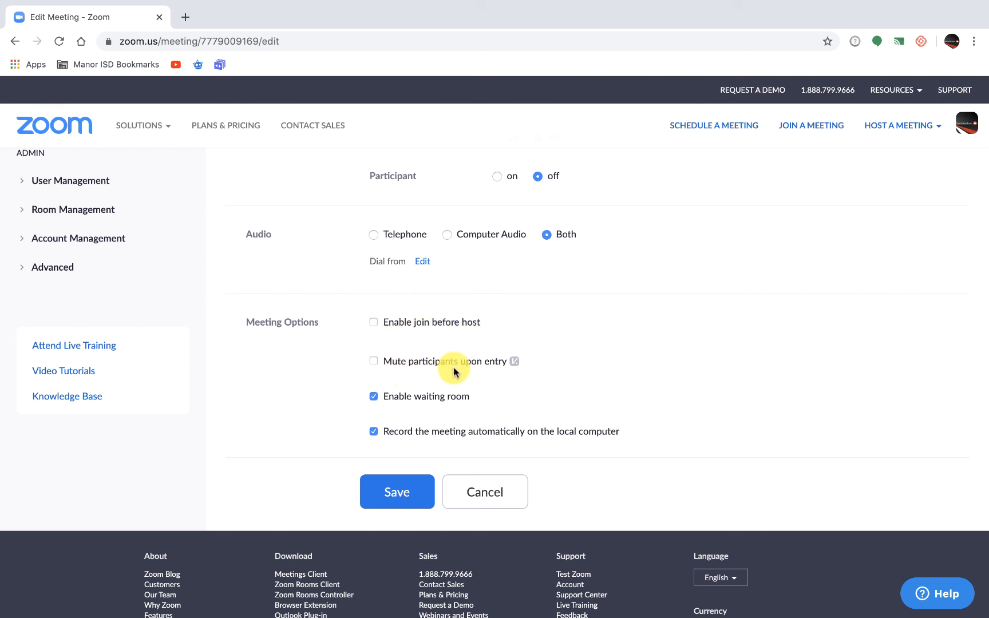
scroll(546, 372, "down", 2)
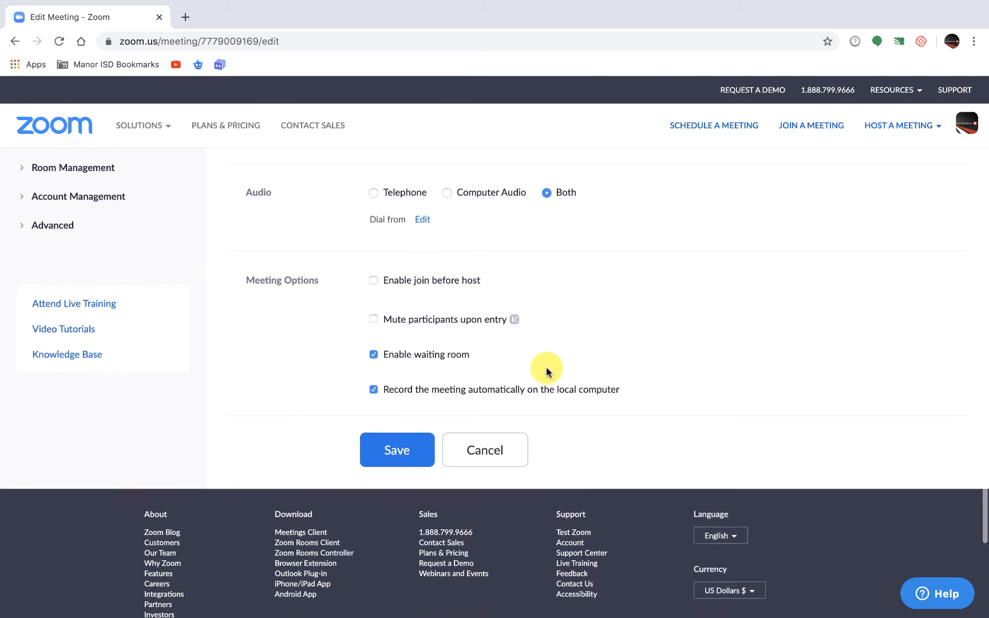
scroll(547, 372, "down", 1)
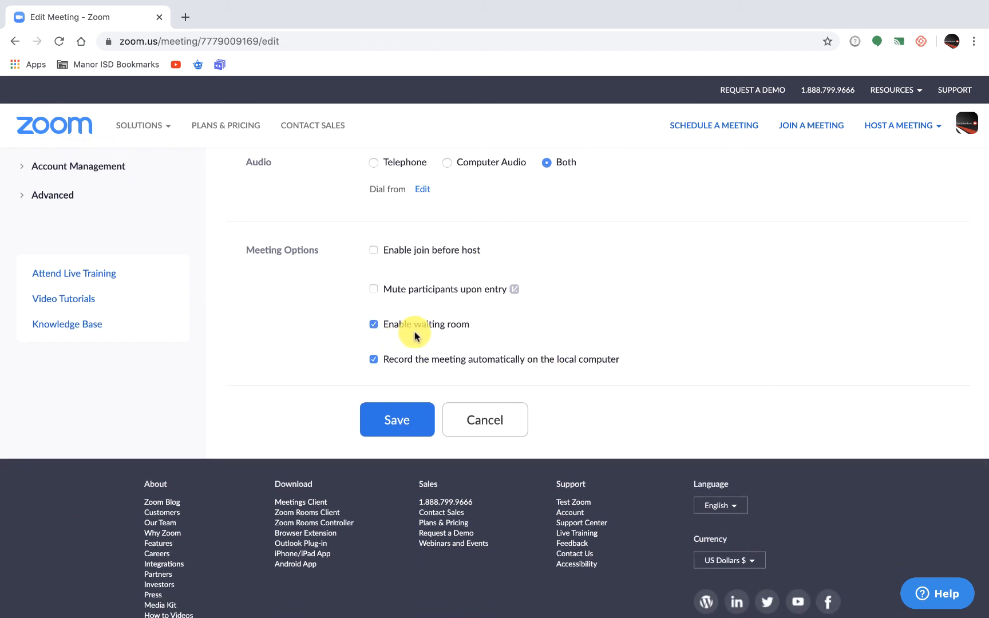
left_click(373, 325)
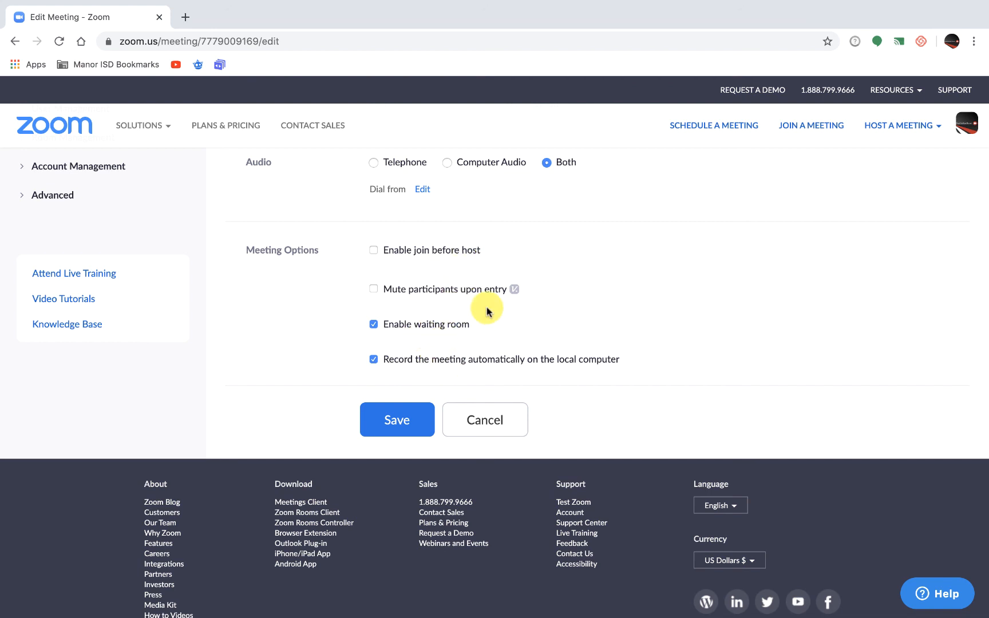
Save the Personal Meeting Room settings and review its meeting ID, password, join URL, video, audio and meeting options
left_click(399, 421)
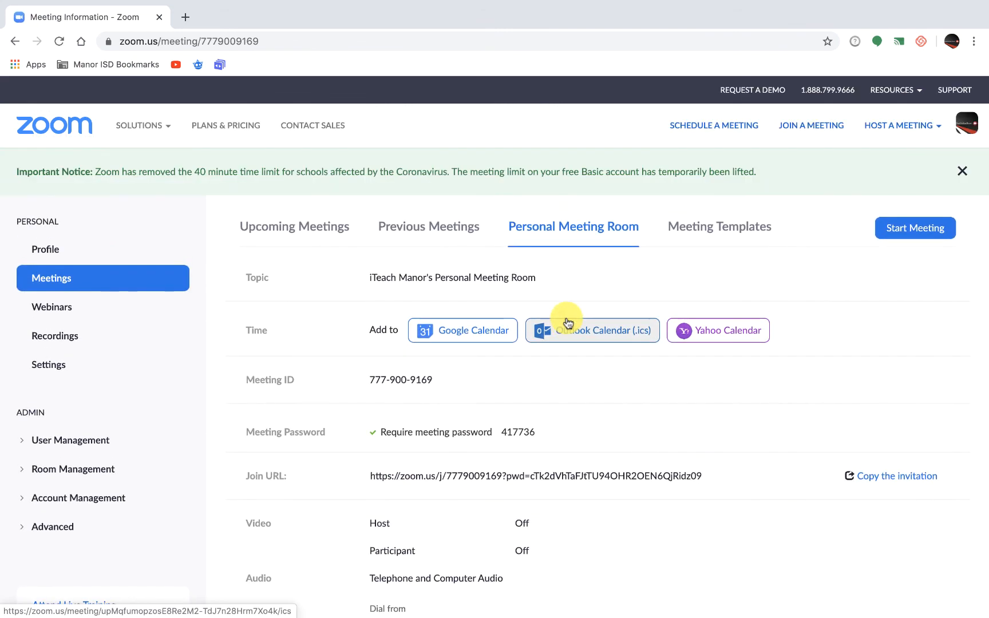
scroll(628, 400, "down", 3)
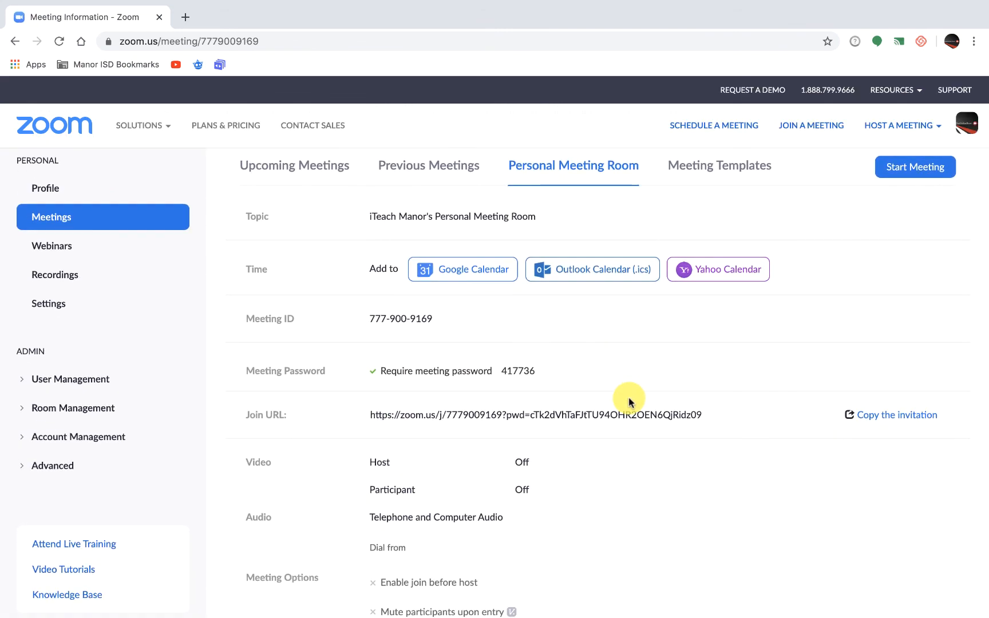
scroll(629, 401, "down", 4)
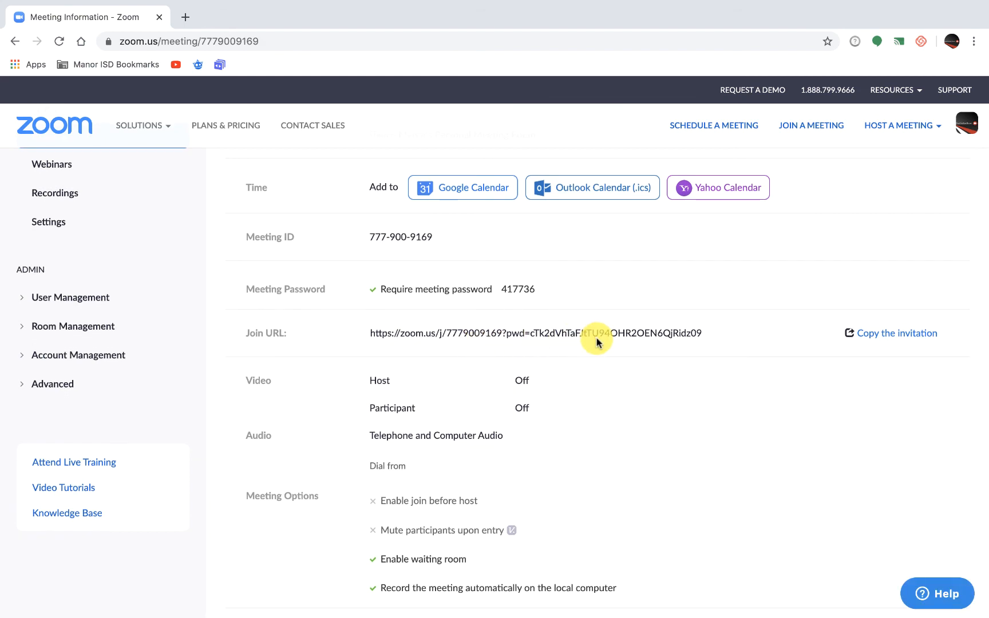
Copy the full invitation text of the Personal Meeting Room, close the invitation and return to the meetings list
left_click(888, 333)
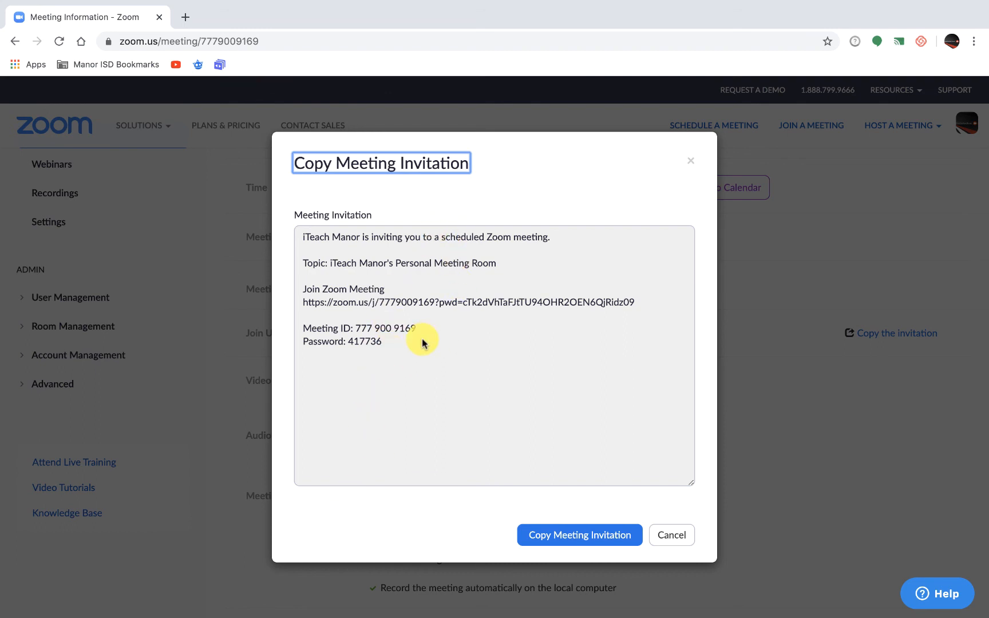
left_click_drag(392, 345, 299, 217)
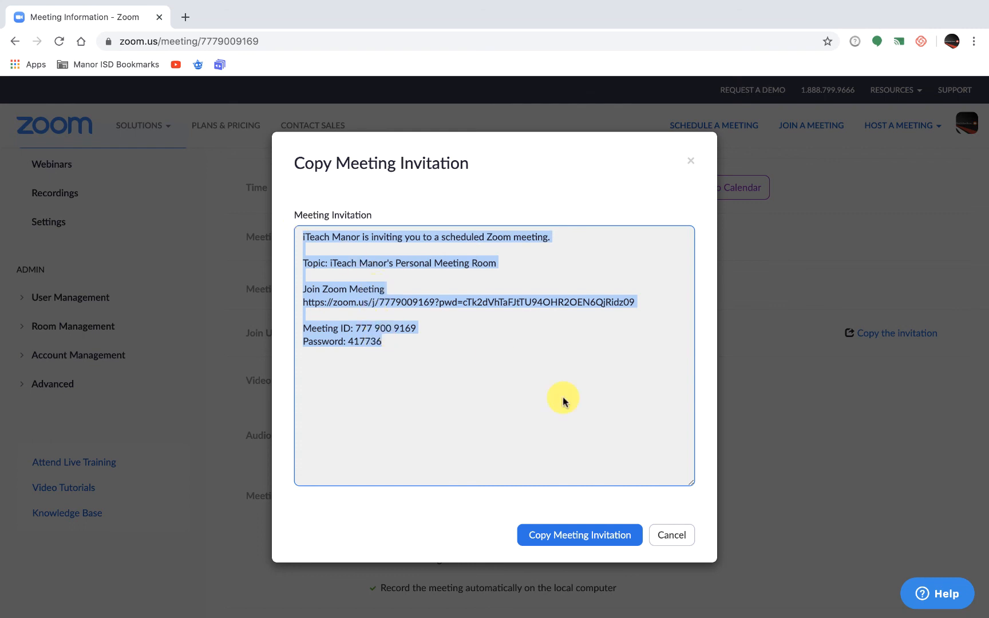
left_click(580, 536)
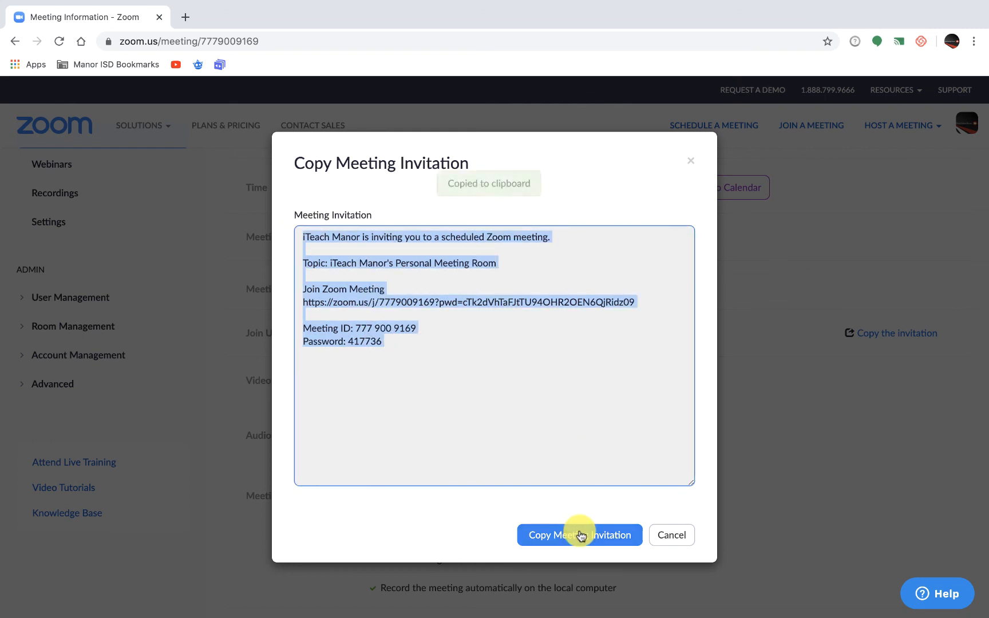
left_click(681, 536)
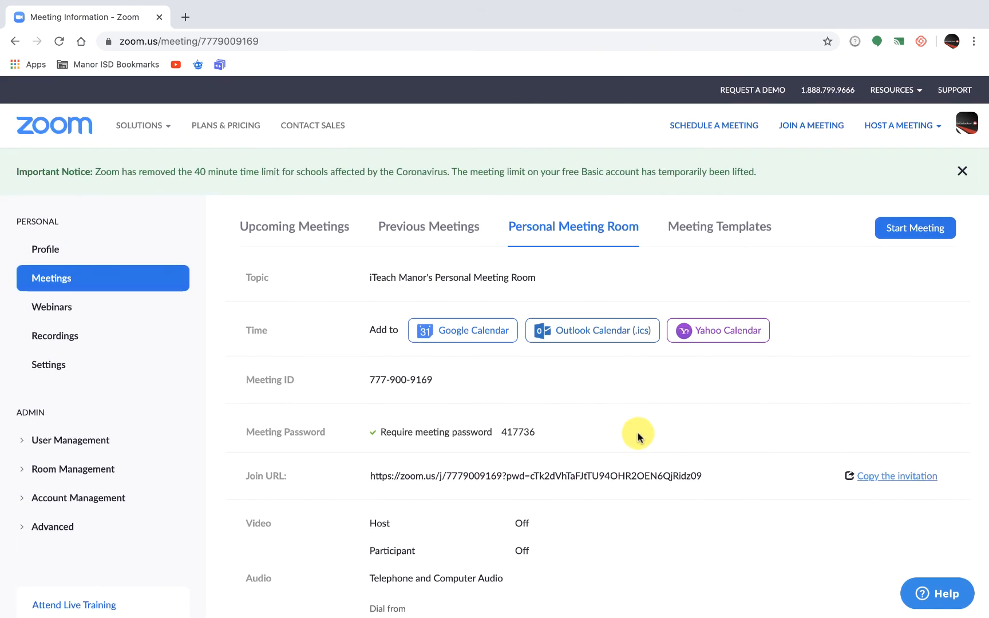
left_click(65, 278)
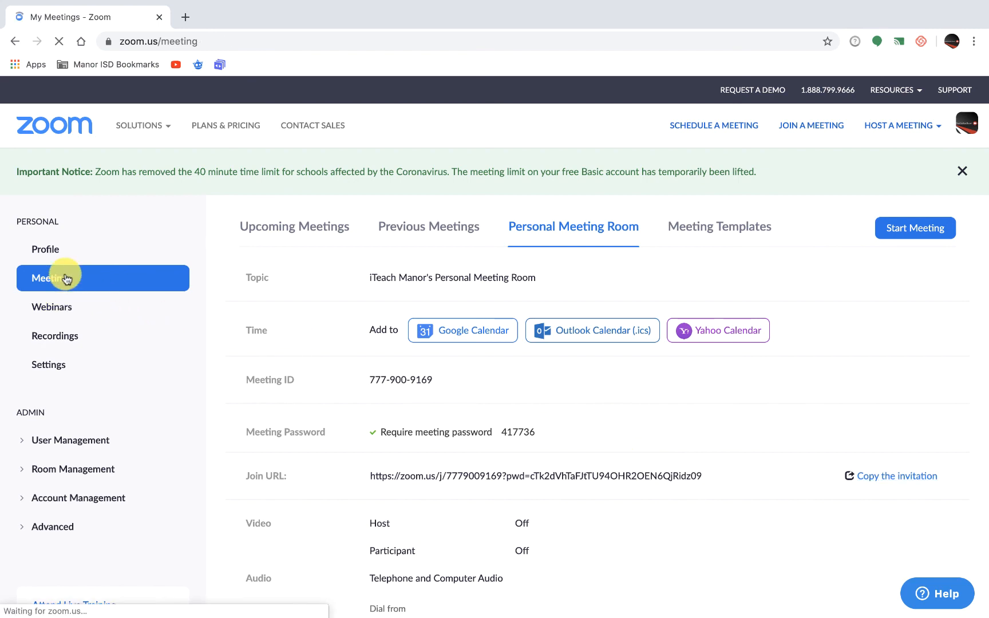